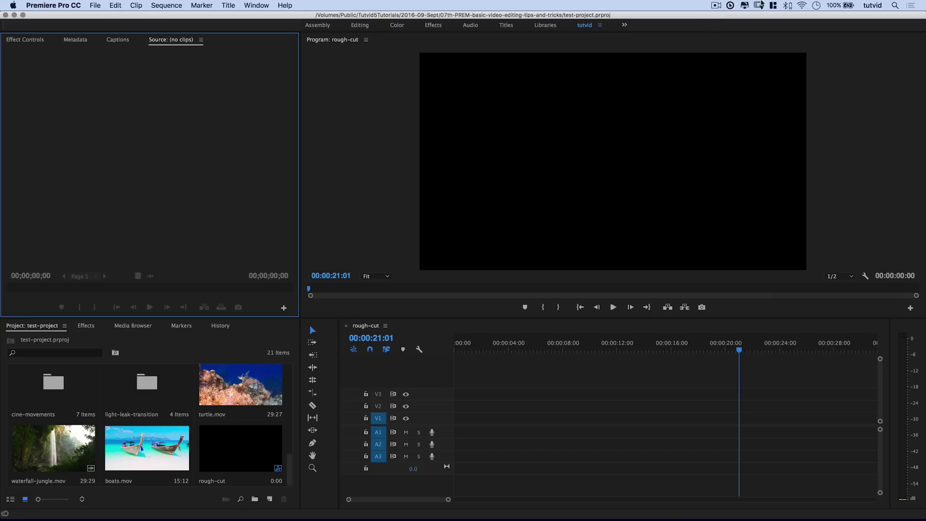
- Widen the timeline panel slightly and move the rough-cut playhead to 00:00:00:00
{"action": "left_click", "coordinate": [357, 174]}
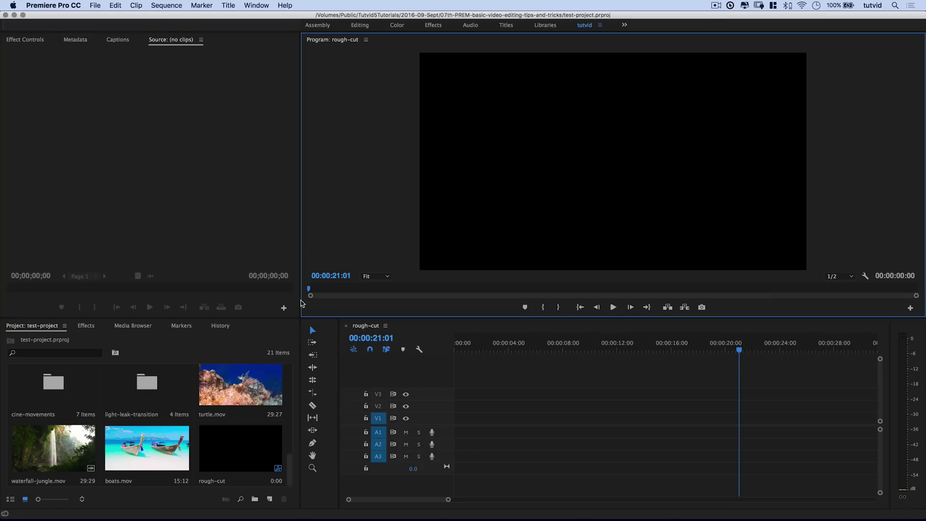
{"action": "left_click_drag", "start_coordinate": [339, 362], "coordinate": [328, 356]}
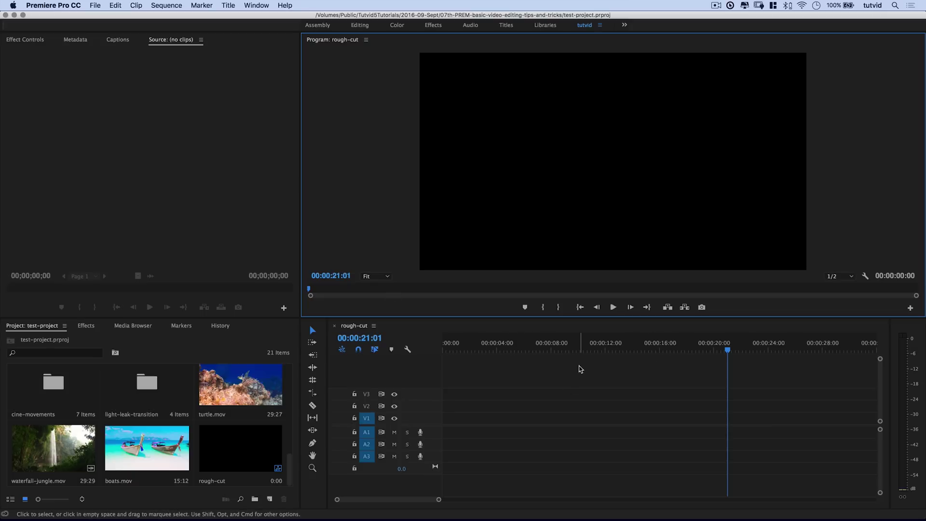
{"action": "left_click_drag", "start_coordinate": [548, 351], "coordinate": [442, 355]}
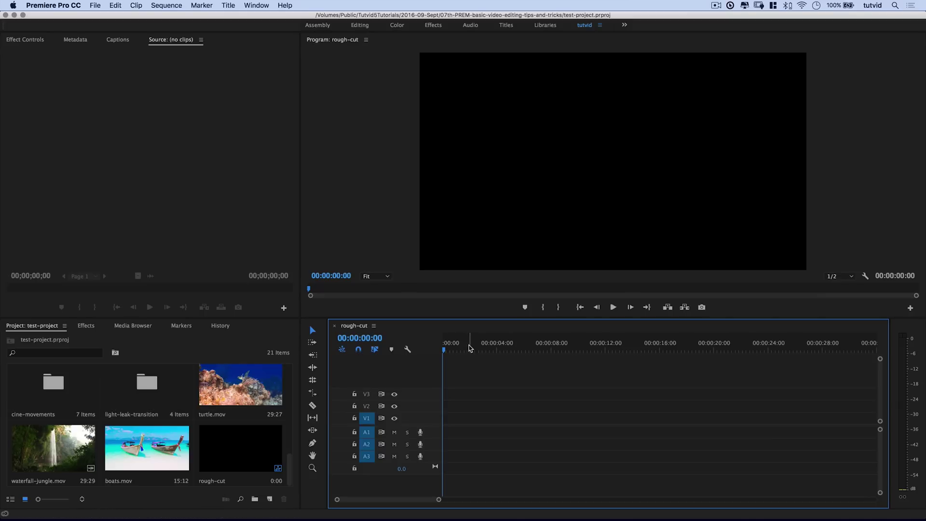
- Open waterfall-jungle.mov in the Source monitor, preview its playback, and mark an In point at 00:00:07:05
{"action": "double_click", "coordinate": [65, 453]}
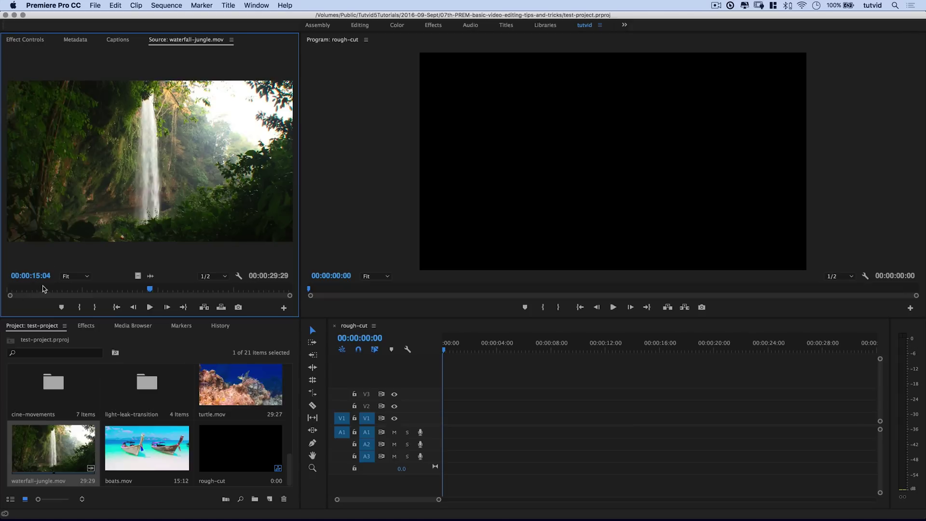
{"action": "key", "text": "space"}
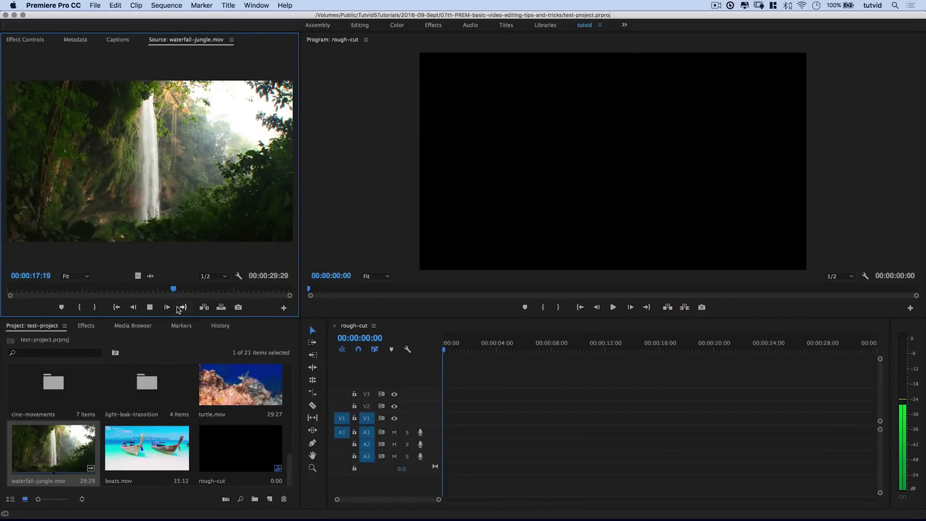
{"action": "left_click", "coordinate": [67, 289]}
{"action": "key", "text": "space"}
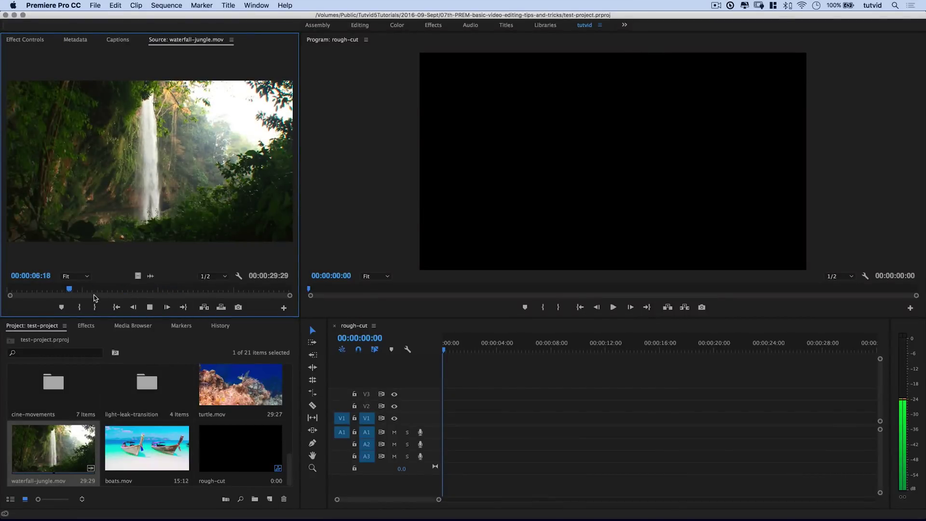
{"action": "key", "text": "space"}
{"action": "key", "text": "i"}
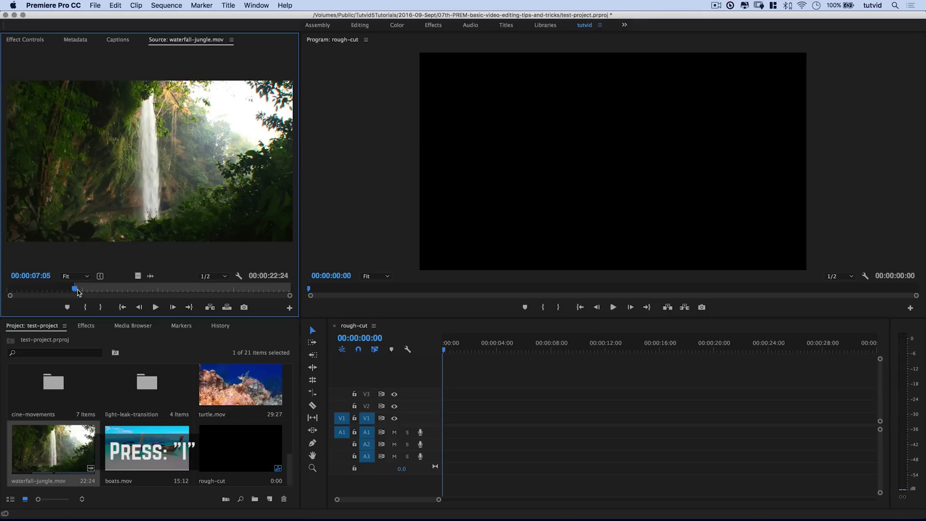
- Mark an Out point at 00:00:16:09 on the source clip and overwrite the marked range into the rough-cut sequence
{"action": "left_click_drag", "start_coordinate": [81, 290], "coordinate": [164, 294]}
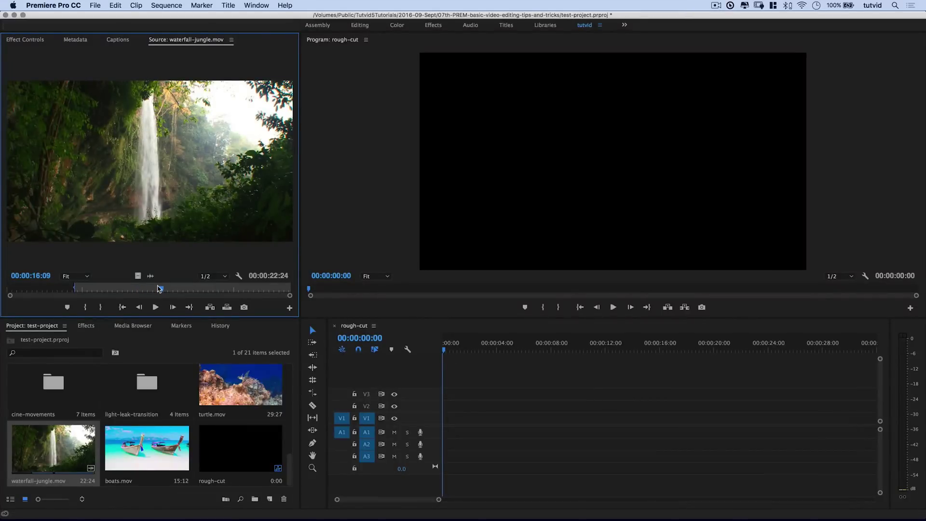
{"action": "key", "text": "o"}
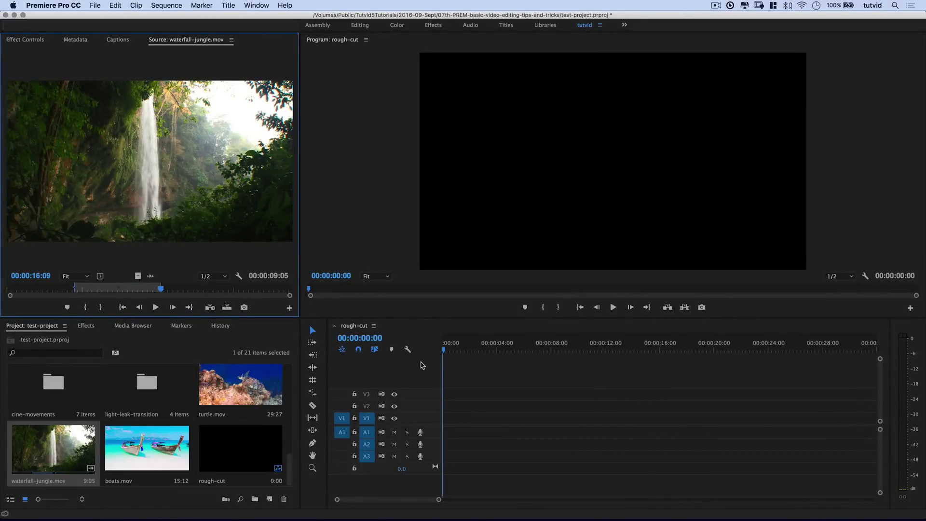
{"action": "key", "text": "period"}
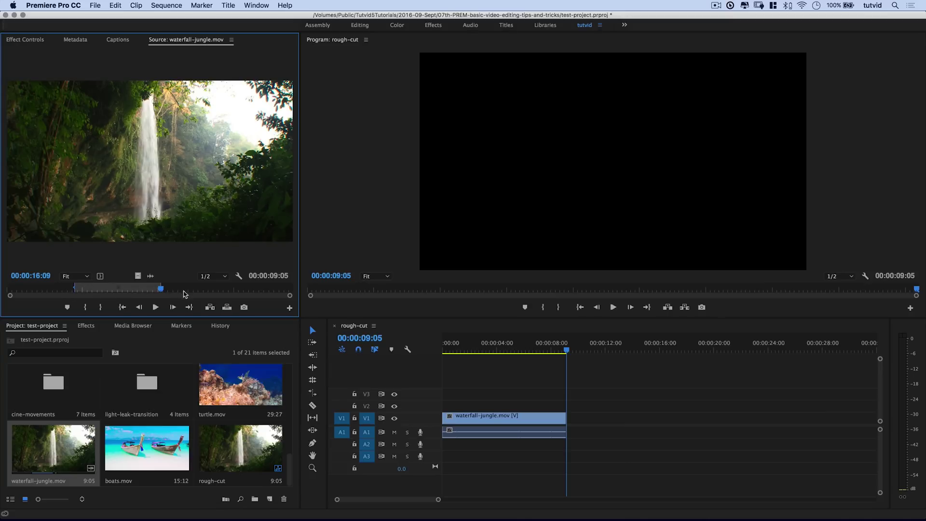
- Review the waterfall clip in the timeline and return the playhead to the sequence start
{"action": "left_click", "coordinate": [486, 351]}
{"action": "left_click_drag", "start_coordinate": [529, 353], "coordinate": [568, 356]}
{"action": "key", "text": "space"}
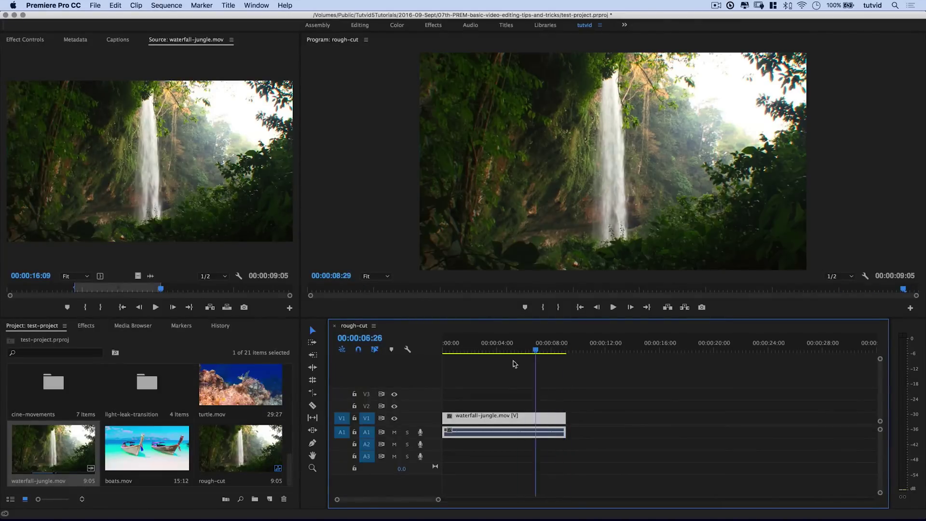
{"action": "key", "text": "Home"}
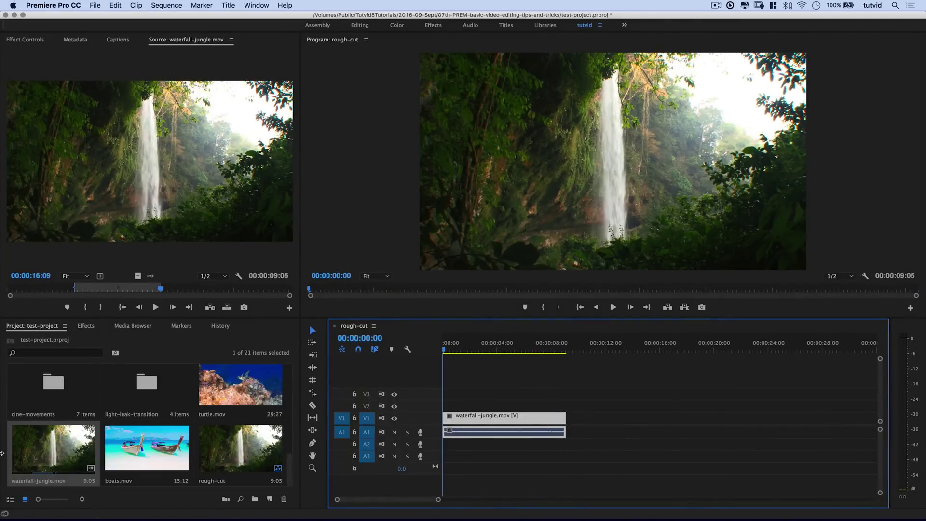
- Clear the source clip's In and Out points and place the full waterfall-jungle.mov on V1 after the first clip
{"action": "left_click", "coordinate": [176, 159]}
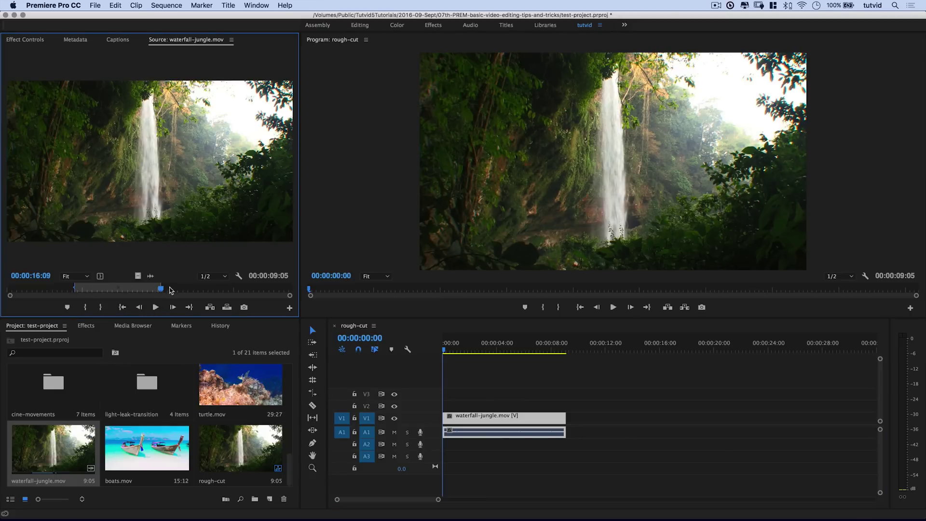
{"action": "key", "text": "alt+x"}
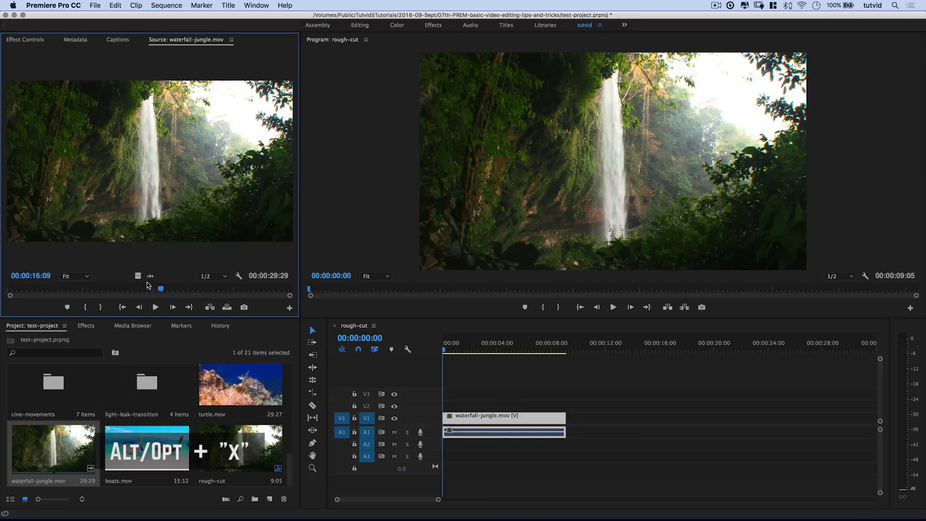
{"action": "left_click_drag", "start_coordinate": [53, 449], "coordinate": [577, 424]}
{"action": "key", "text": "minus"}
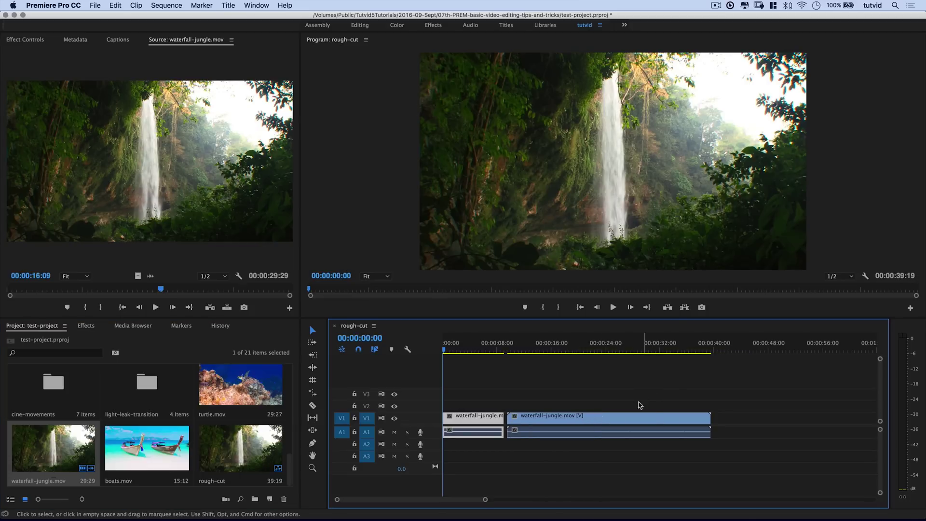
- Delete the second, full-length waterfall clip from the timeline and select the remaining clip at the sequence start
{"action": "left_click", "coordinate": [579, 418]}
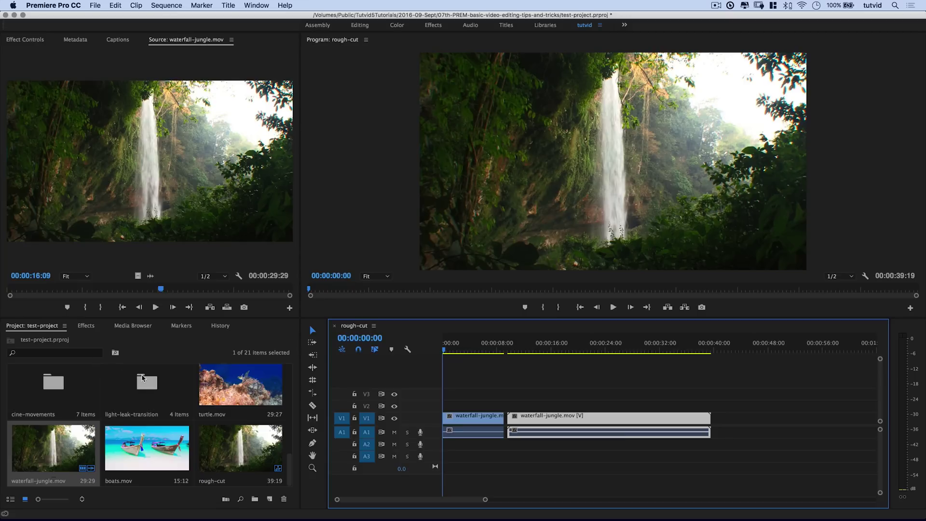
{"action": "key", "text": "Delete"}
{"action": "key", "text": "equal"}
{"action": "key", "text": "equal"}
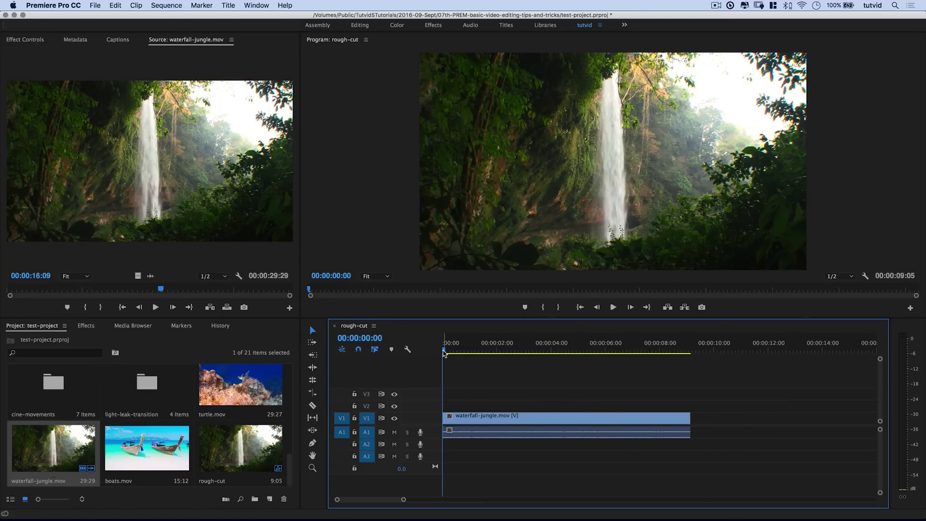
{"action": "key", "text": "d"}
{"action": "mouse_move", "coordinate": [443, 350]}
{"action": "left_mouse_down"}
{"action": "mouse_move", "coordinate": [458, 350]}
{"action": "mouse_move", "coordinate": [447, 350]}
{"action": "left_mouse_up"}
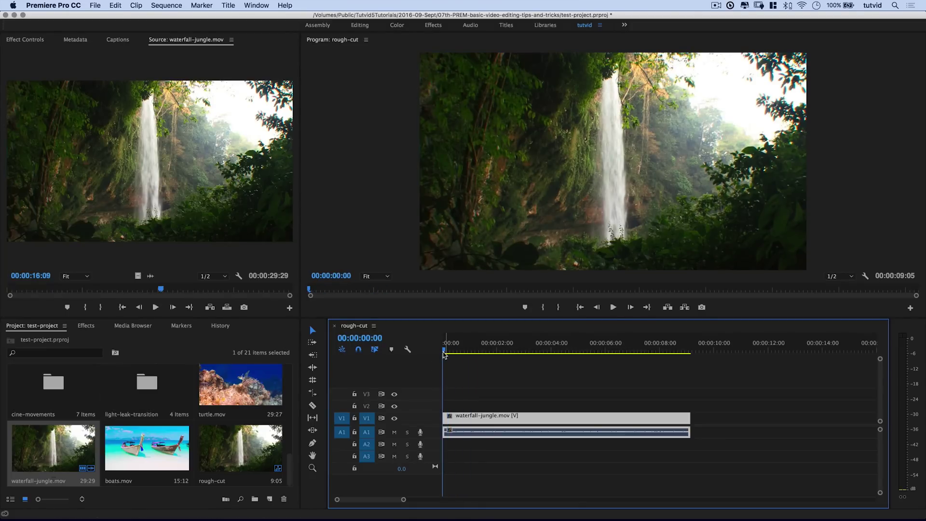
- Mark a new In point and an Out point at 00:00:19:15 on waterfall-jungle.mov in the Source monitor
{"action": "left_click", "coordinate": [83, 290]}
{"action": "key", "text": "i"}
{"action": "left_click_drag", "start_coordinate": [140, 290], "coordinate": [191, 290]}
{"action": "key", "text": "o"}
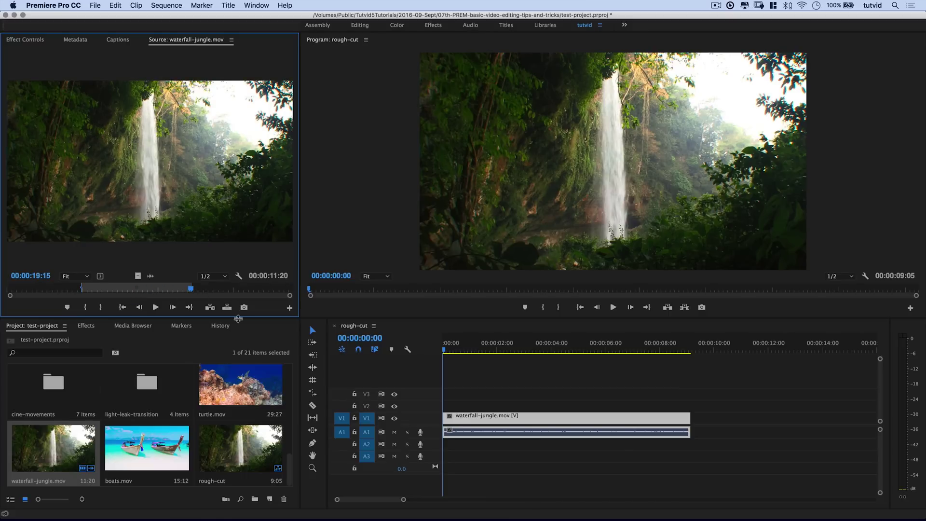
{"action": "left_click", "coordinate": [444, 352]}
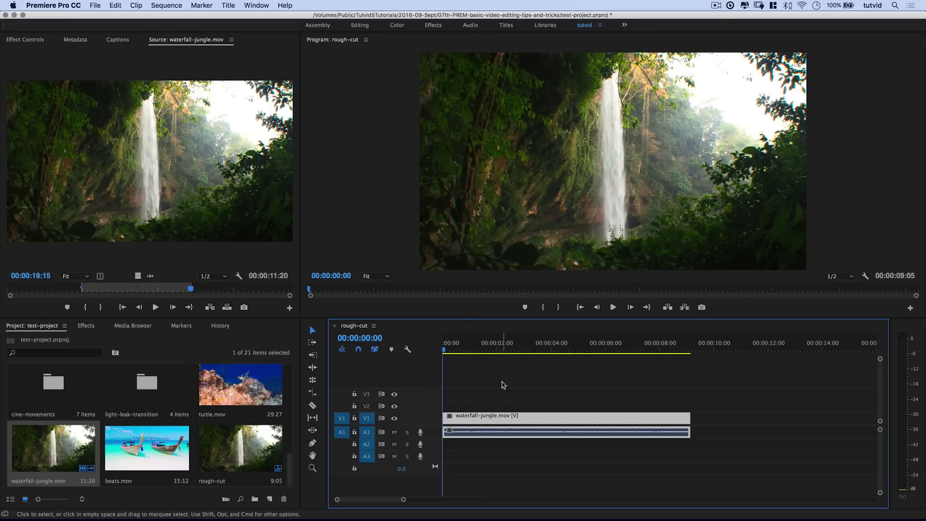
- Undo the placement of the waterfall clip in the sequence and clear the source clip's In and Out points
{"action": "key", "text": "super+z"}
{"action": "left_click", "coordinate": [175, 199]}
{"action": "key", "text": "alt+x"}
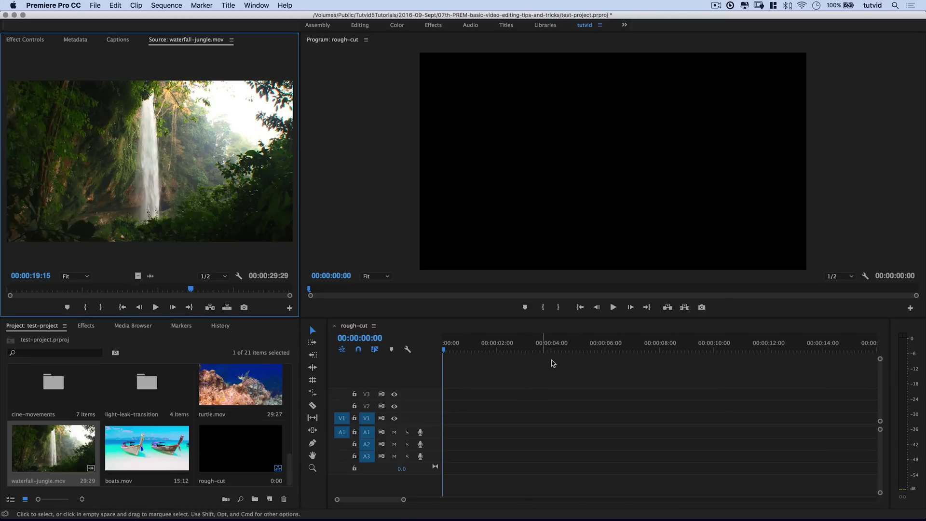
- Move the sequence playhead to 00:00:16:00 and mark an In point there in the timeline
{"action": "left_click", "coordinate": [504, 344]}
{"action": "key", "text": "minus"}
{"action": "key", "text": "Home"}
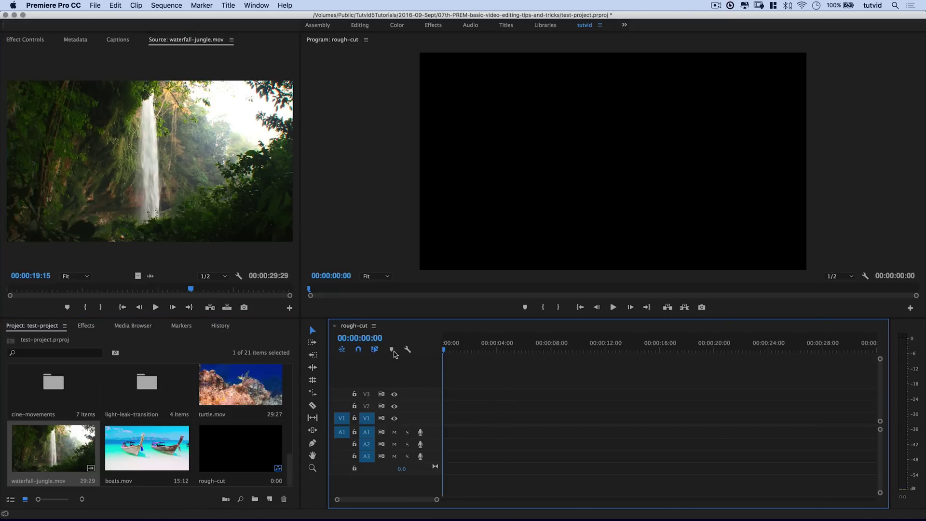
{"action": "left_click", "coordinate": [369, 339]}
{"action": "type", "text": "16"}
{"action": "key", "text": "Return"}
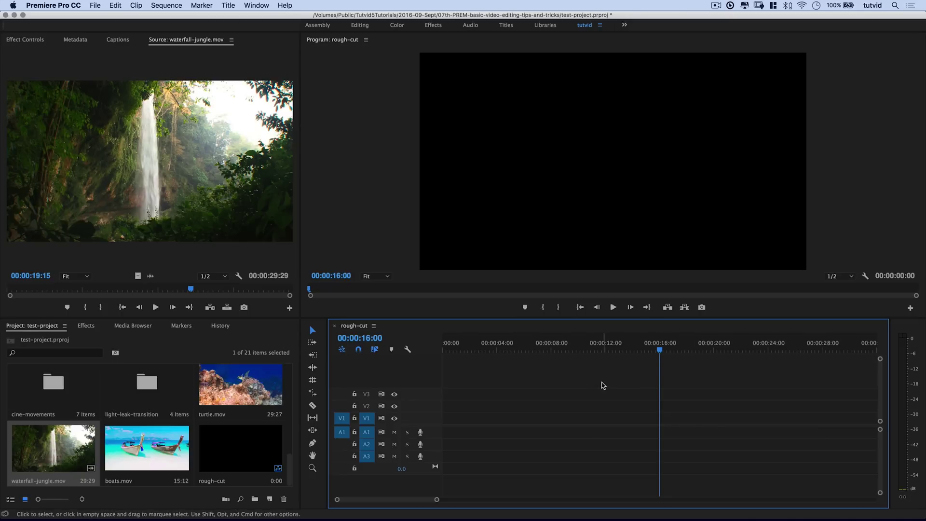
{"action": "key", "text": "i"}
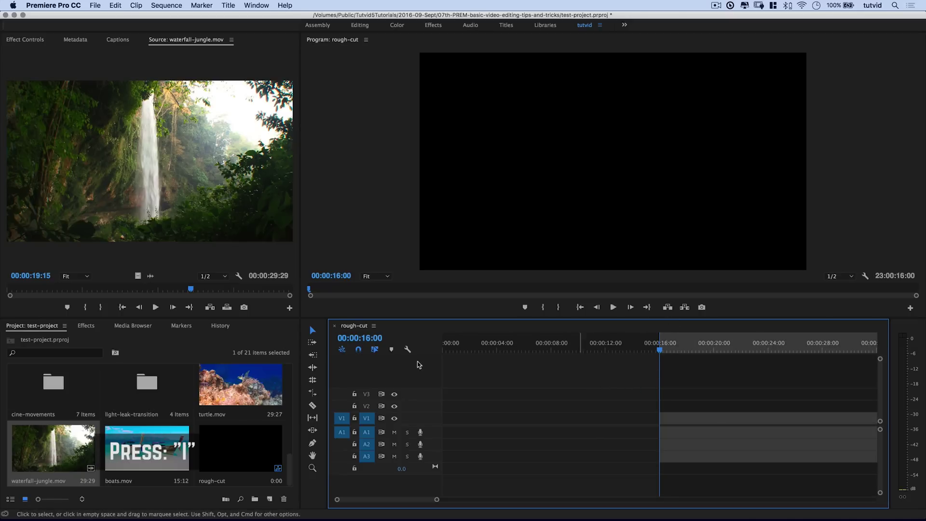
- Mark waterfall-jungle.mov from its start to 00:00:10:00 and overwrite that range into the sequence at the timeline In point
{"action": "left_click_drag", "start_coordinate": [129, 291], "coordinate": [4, 293]}
{"action": "key", "text": "i"}
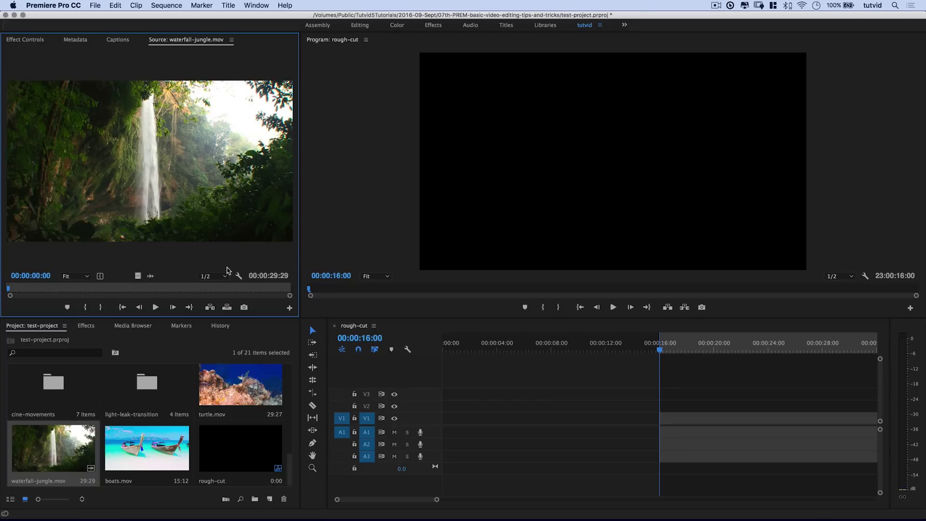
{"action": "left_click", "coordinate": [33, 276]}
{"action": "type", "text": "1000"}
{"action": "key", "text": "Return"}
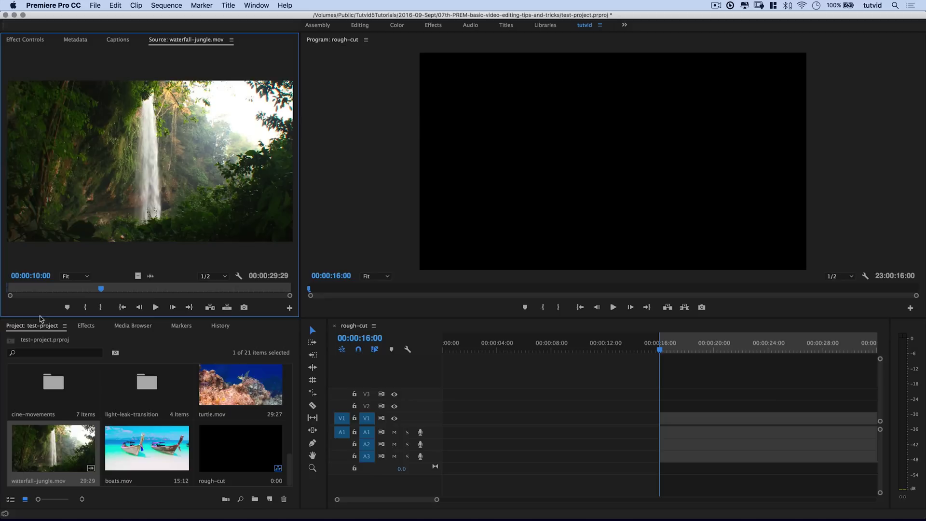
{"action": "key", "text": "o"}
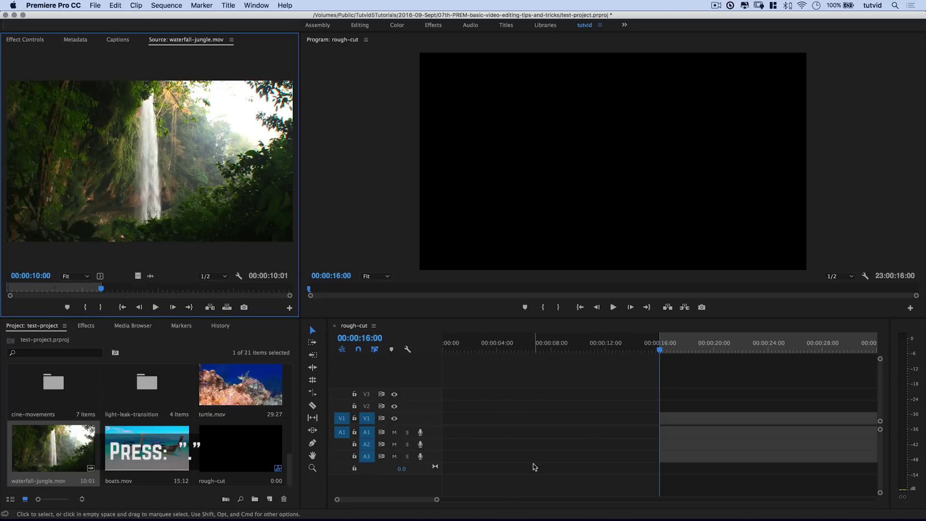
{"action": "key", "text": "period"}
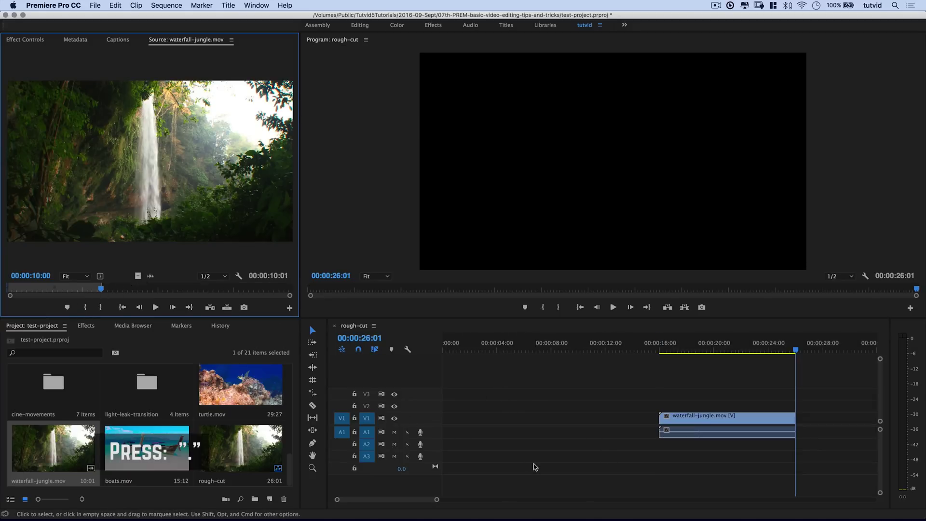
- Snap the playhead to the start of the waterfall clip and mark a sequence Out point at 00:00:16:00
{"action": "left_click", "coordinate": [660, 350]}
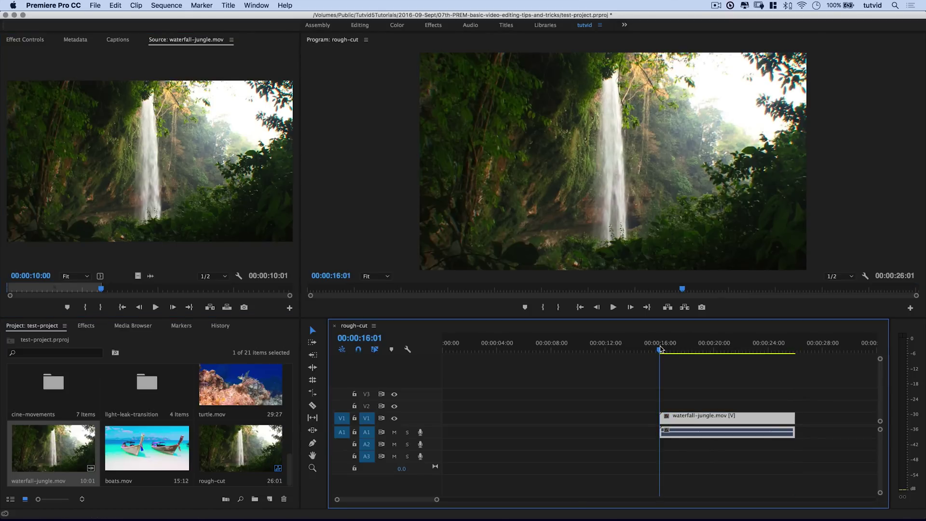
{"action": "key", "text": "Left"}
{"action": "key", "text": "Left"}
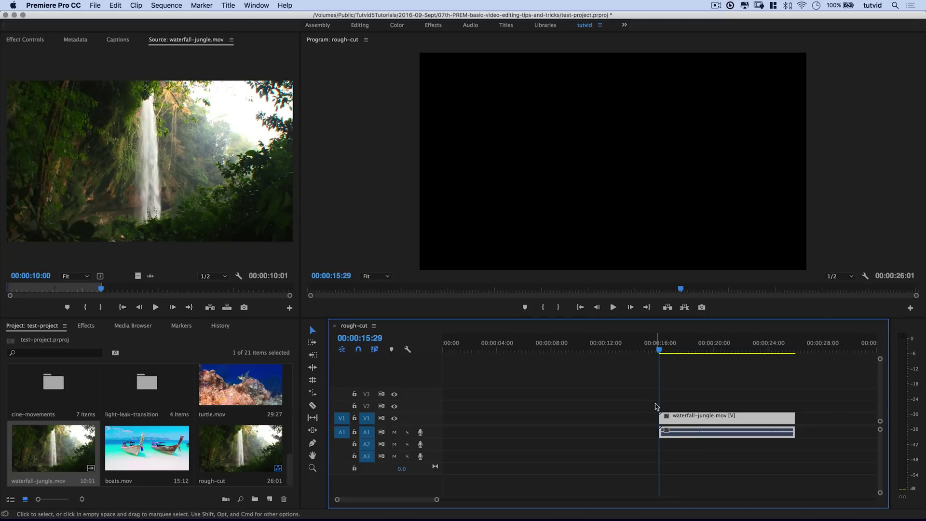
{"action": "left_click_drag", "start_coordinate": [637, 354], "coordinate": [648, 415]}
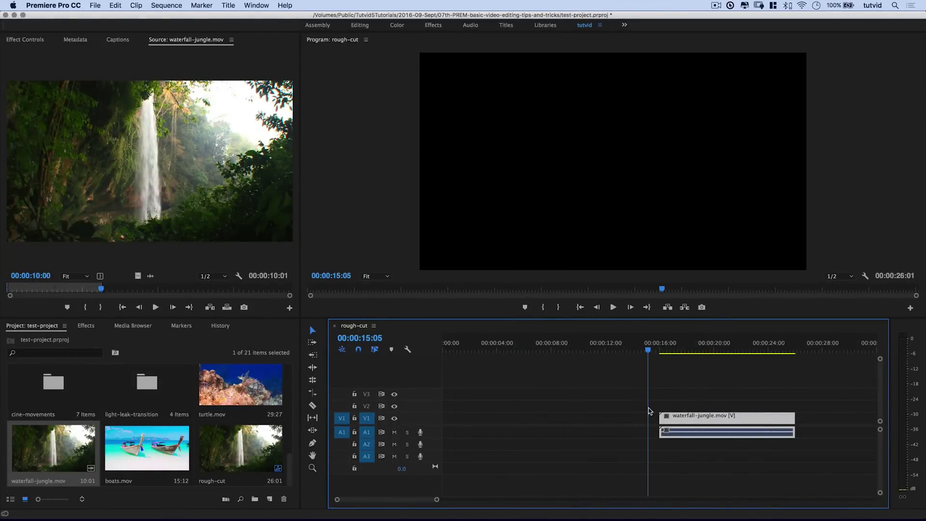
{"action": "key", "text": "Down"}
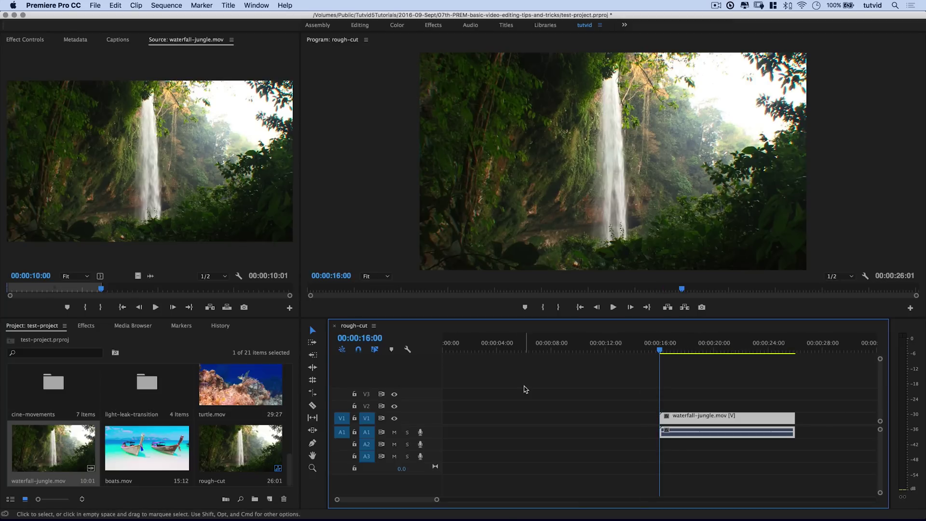
{"action": "key", "text": "o"}
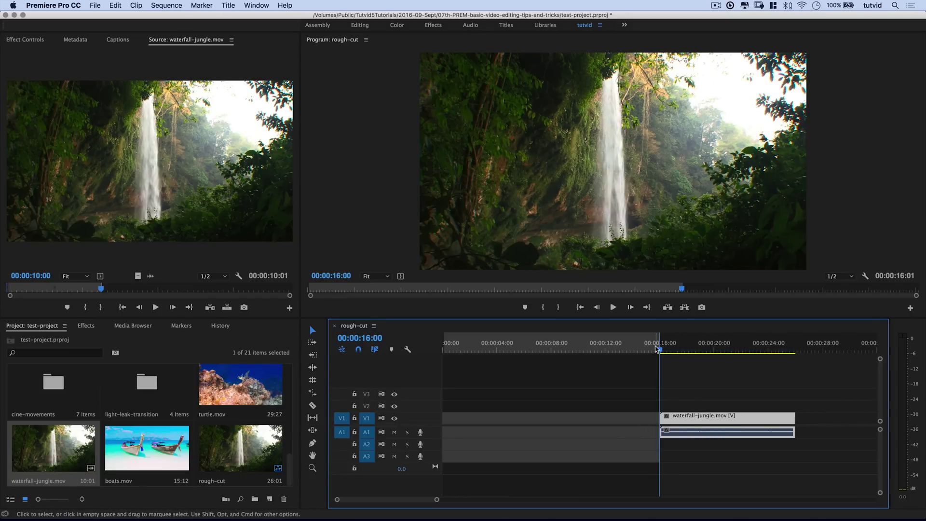
- Open turtle.mov in the Source monitor and mark its In point at 00:00:12:22
{"action": "left_click", "coordinate": [244, 395]}
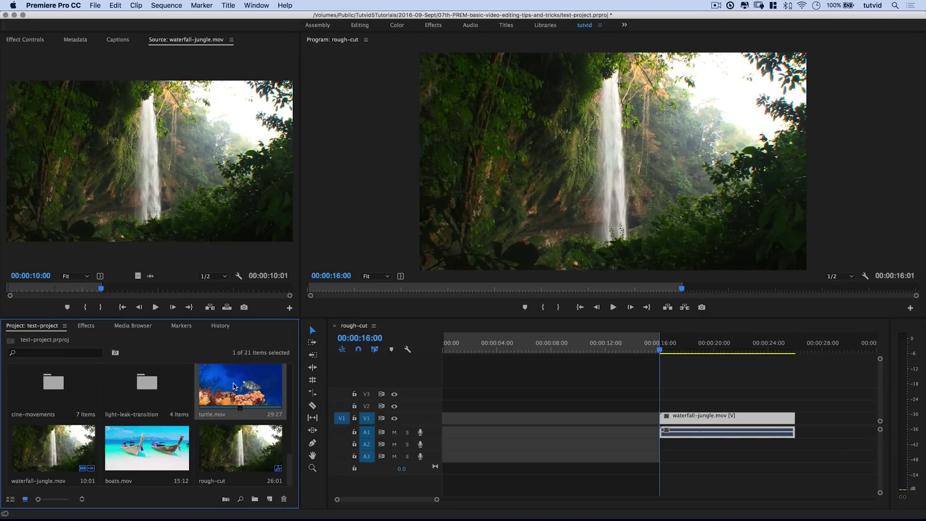
{"action": "double_click", "coordinate": [233, 386]}
{"action": "left_click_drag", "start_coordinate": [89, 290], "coordinate": [2, 288]}
{"action": "key", "text": "i"}
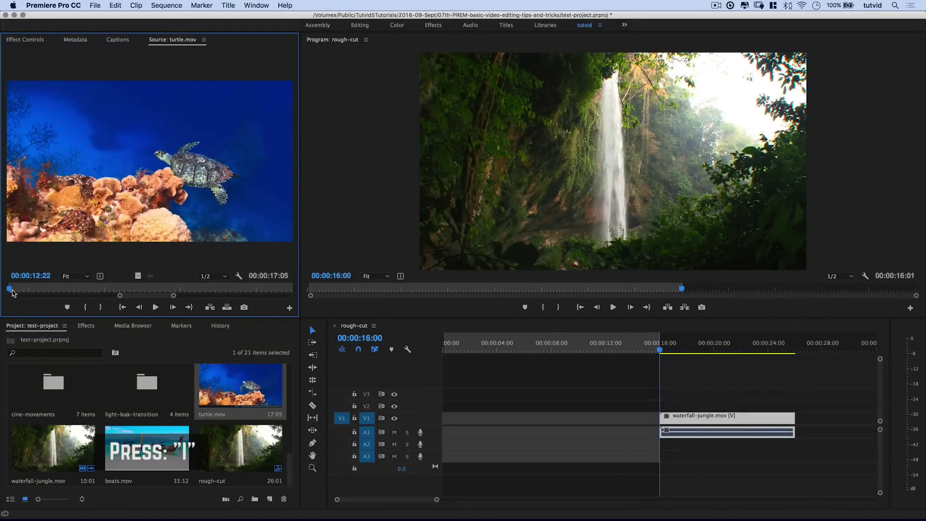
- Move the turtle.mov source playhead to 00:00:17:00, scrub it slightly further and mark an Out point there
{"action": "left_click", "coordinate": [45, 276]}
{"action": "type", "text": "17"}
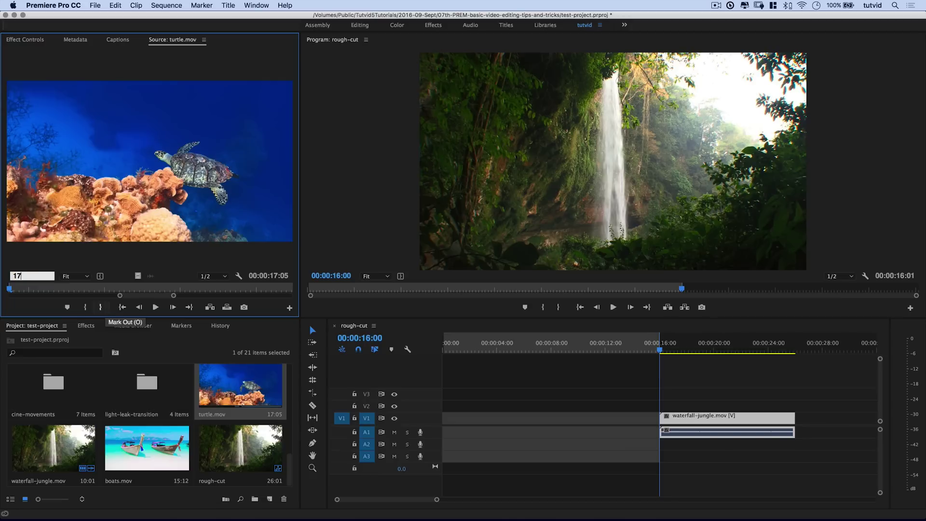
{"action": "type", "text": ":00"}
{"action": "key", "text": "Return"}
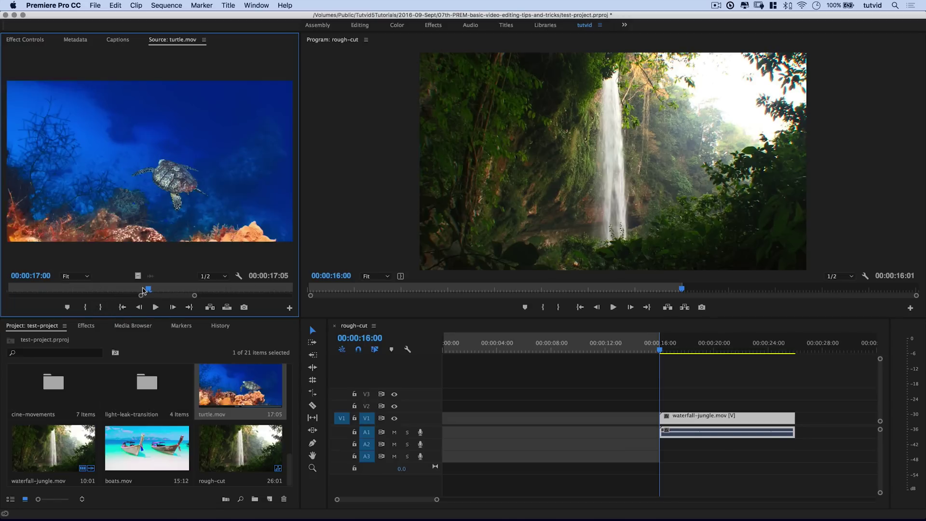
{"action": "left_click_drag", "start_coordinate": [152, 291], "coordinate": [186, 291]}
{"action": "key", "text": "o"}
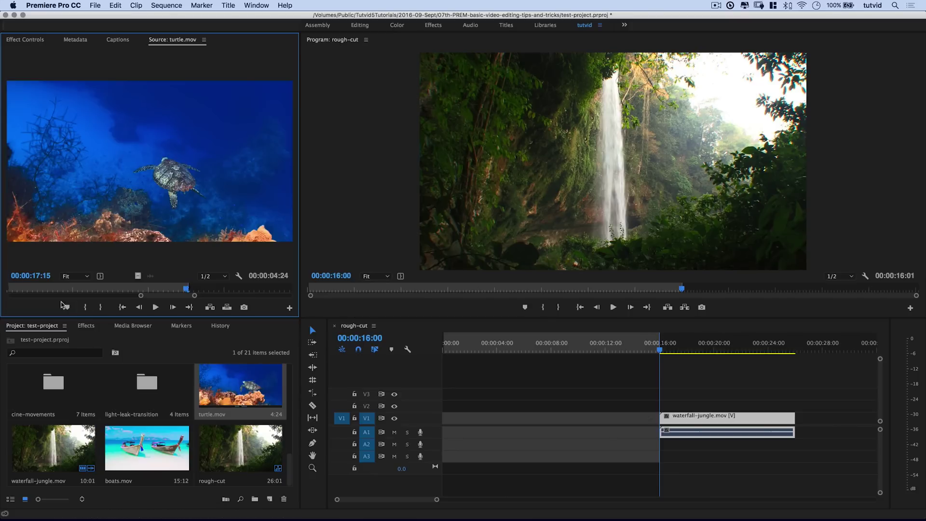
- Set the source playhead to 00:00:10:00 in turtle.mov and mark the Out point there
{"action": "left_click_drag", "start_coordinate": [186, 291], "coordinate": [78, 295]}
{"action": "left_click", "coordinate": [40, 276]}
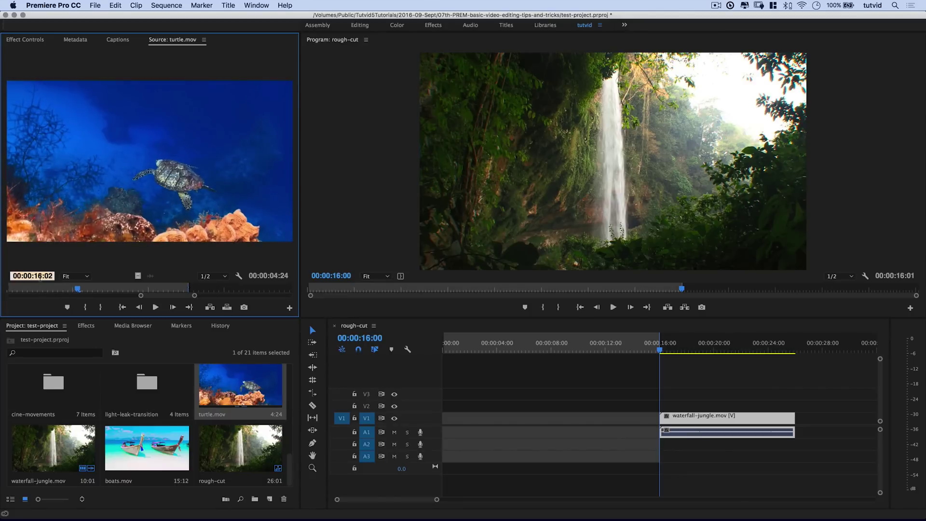
{"action": "type", "text": "10"}
{"action": "key", "text": "Return"}
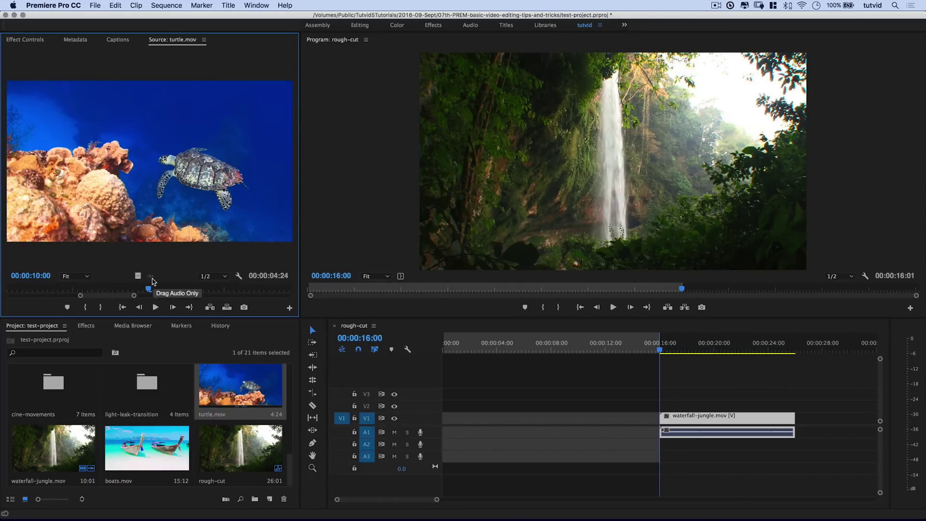
{"action": "key", "text": "o"}
- Return the source playhead to 00:00:00:00 and mark turtle.mov's In point there
{"action": "left_click_drag", "start_coordinate": [99, 290], "coordinate": [2, 288]}
{"action": "left_click_drag", "start_coordinate": [76, 296], "coordinate": [2, 293]}
{"action": "left_click", "coordinate": [41, 289]}
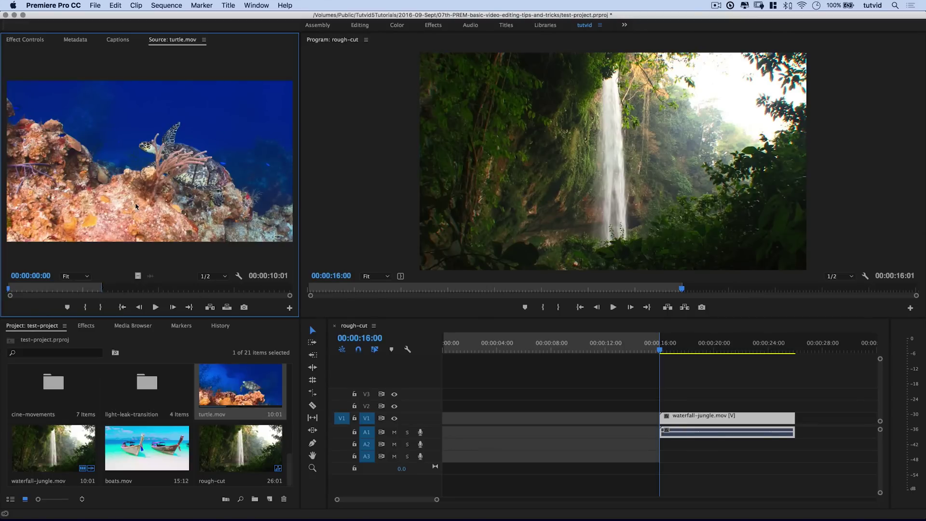
{"action": "key", "text": "i"}
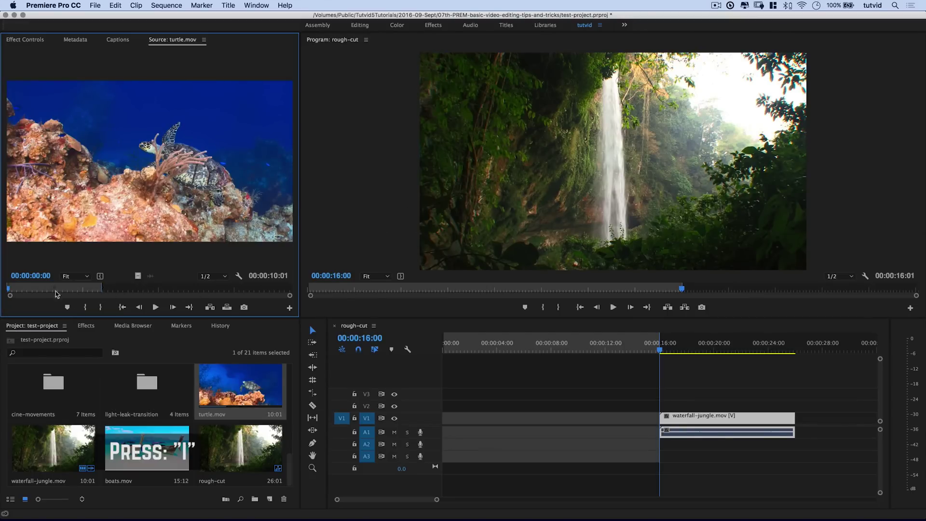
- Overwrite the marked turtle.mov range into the sequence so it ends at the waterfall clip, and check its first frame at 00:00:06:00
{"action": "key", "text": "l"}
{"action": "key", "text": "l"}
{"action": "key", "text": "l"}
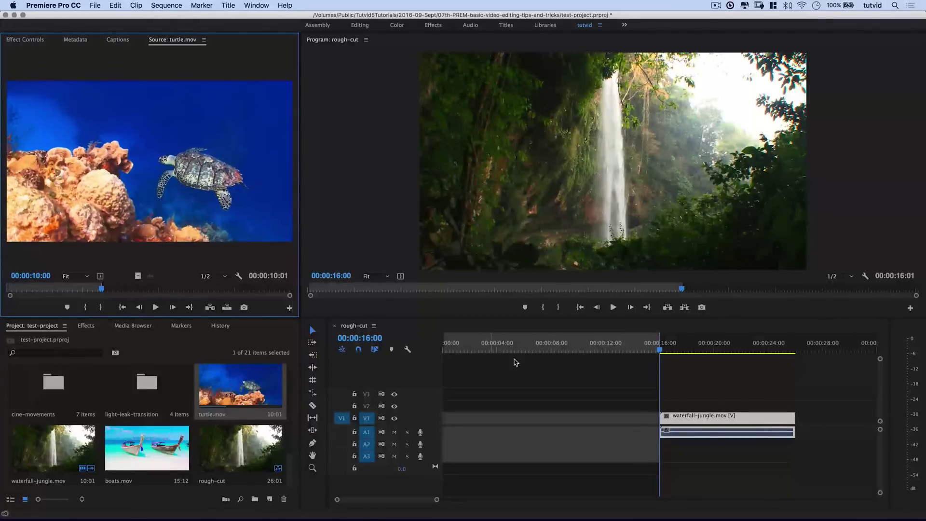
{"action": "key", "text": "period"}
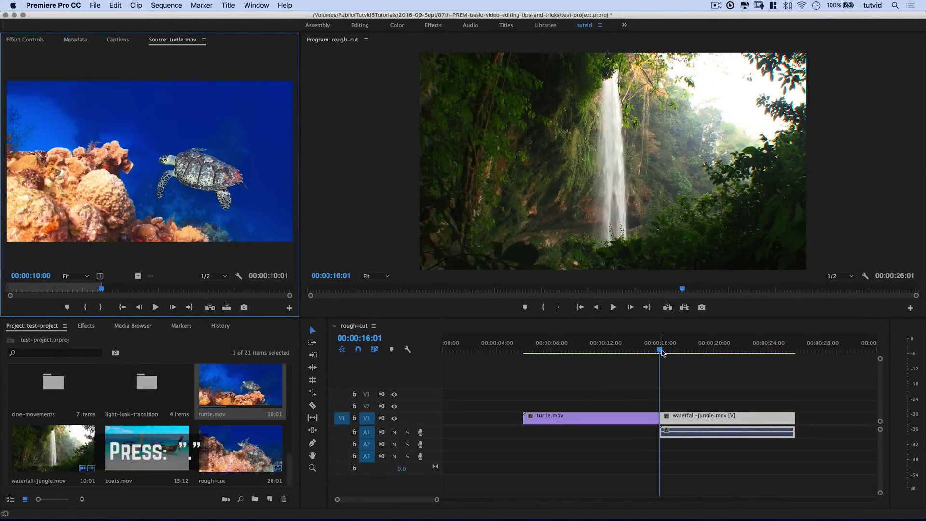
{"action": "left_click_drag", "start_coordinate": [661, 353], "coordinate": [524, 380]}
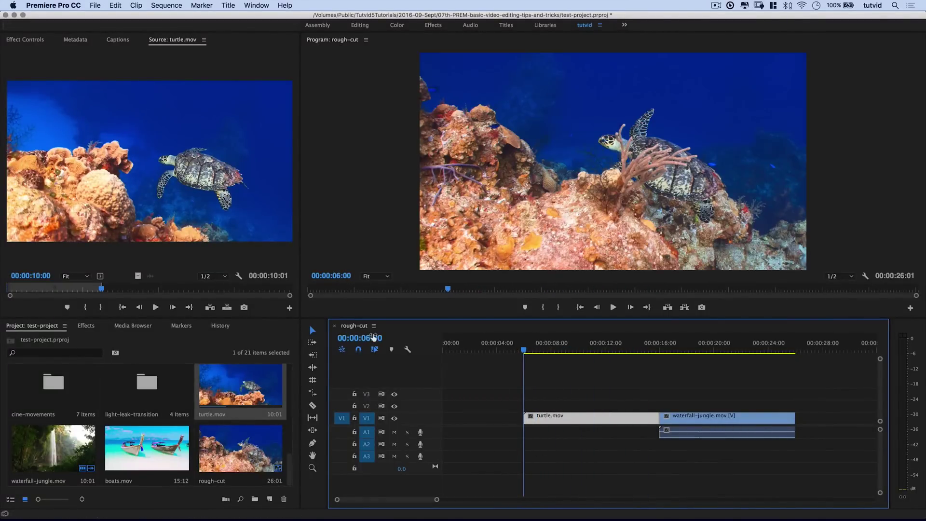
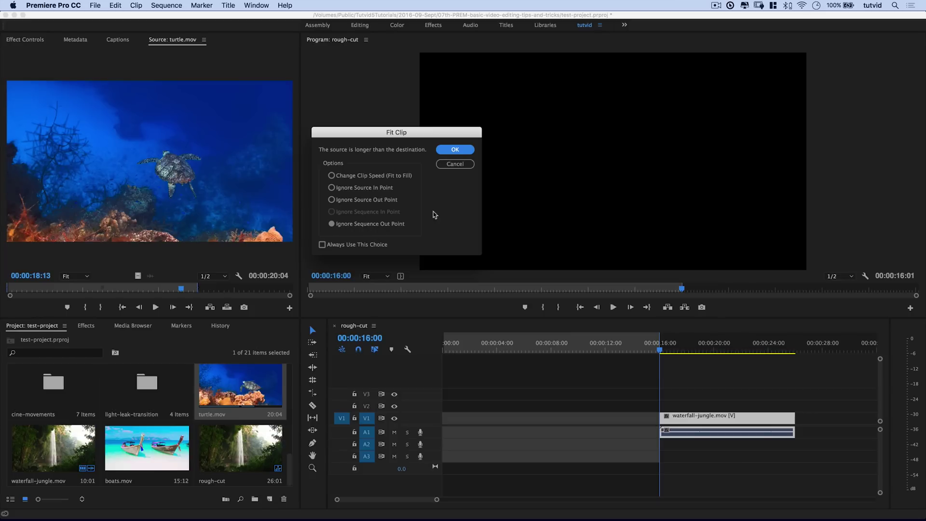
- Place turtle.mov with the Ignore Sequence Out Point option, review where it meets the waterfall clip, and undo the edit
{"action": "left_click", "coordinate": [454, 150]}
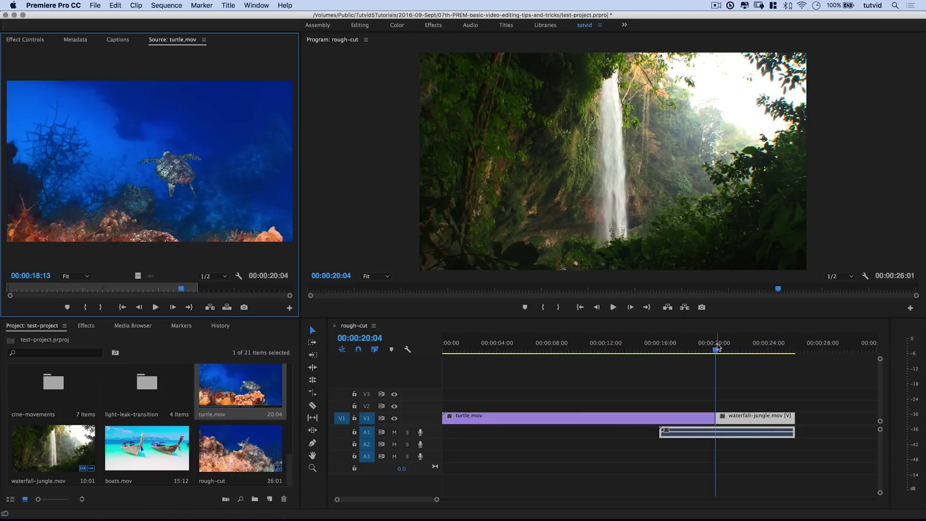
{"action": "left_click_drag", "start_coordinate": [709, 356], "coordinate": [638, 422]}
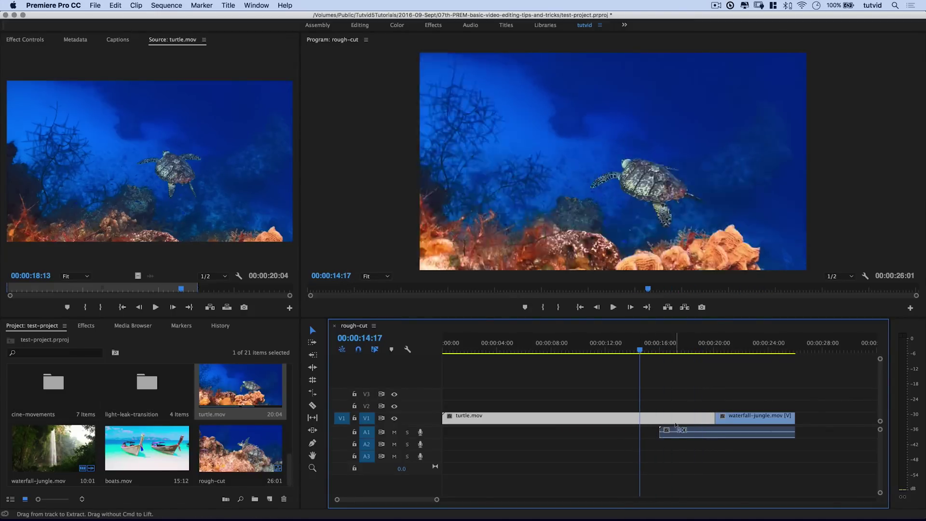
{"action": "key", "text": "super+z"}
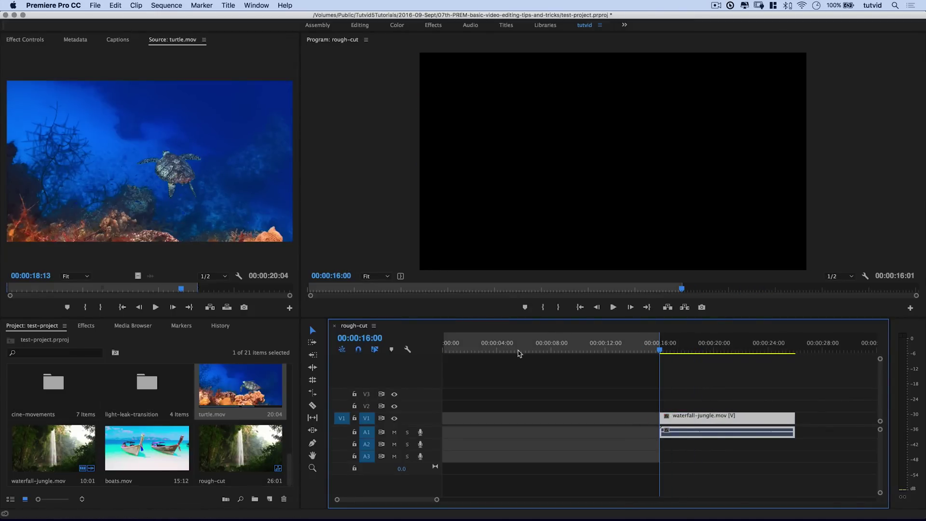
- Overwrite turtle.mov into the sequence with the Ignore Source Out Point option, scrub through the placed clip, and undo the edit
{"action": "key", "text": "period"}
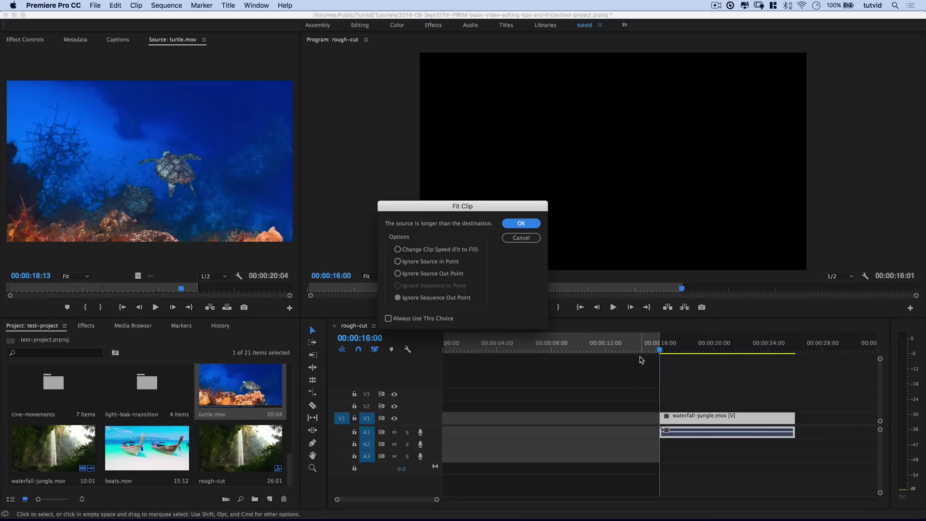
{"action": "left_click", "coordinate": [410, 273]}
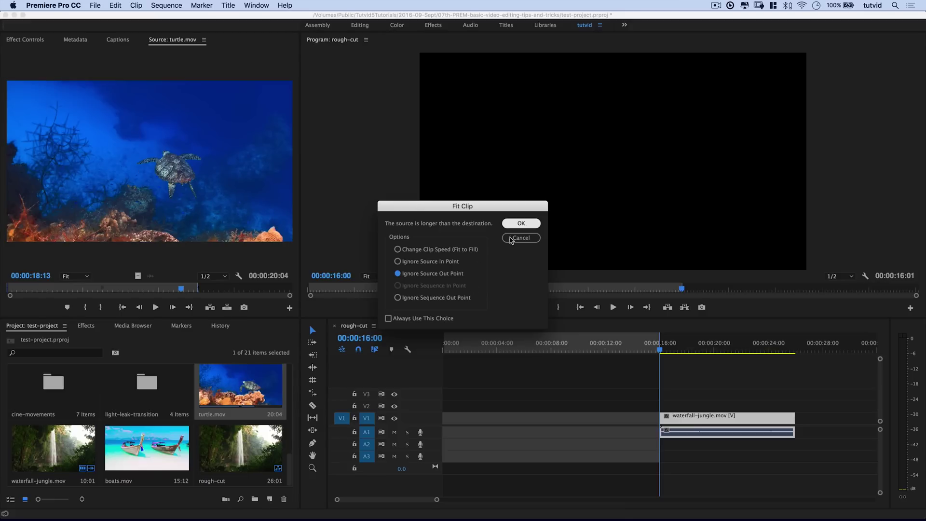
{"action": "left_click", "coordinate": [521, 223]}
{"action": "left_click_drag", "start_coordinate": [659, 347], "coordinate": [625, 384]}
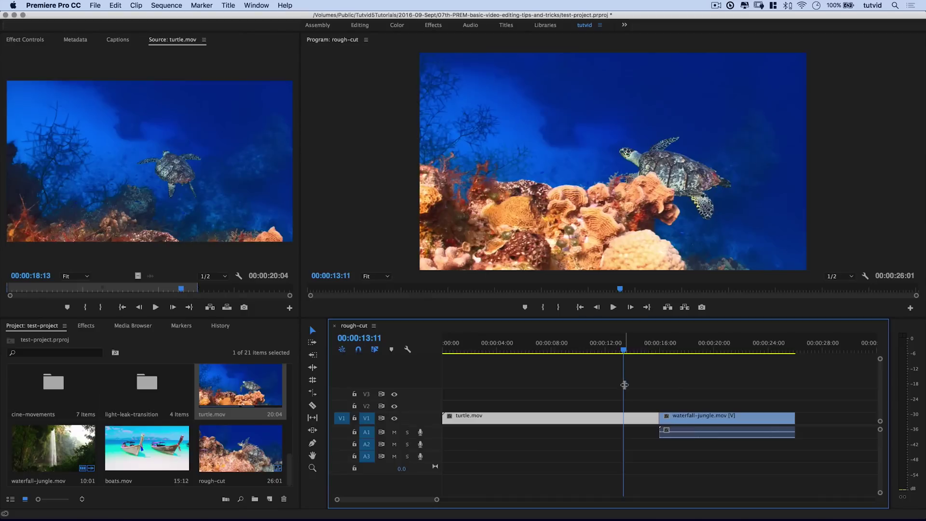
{"action": "key", "text": "Delete"}
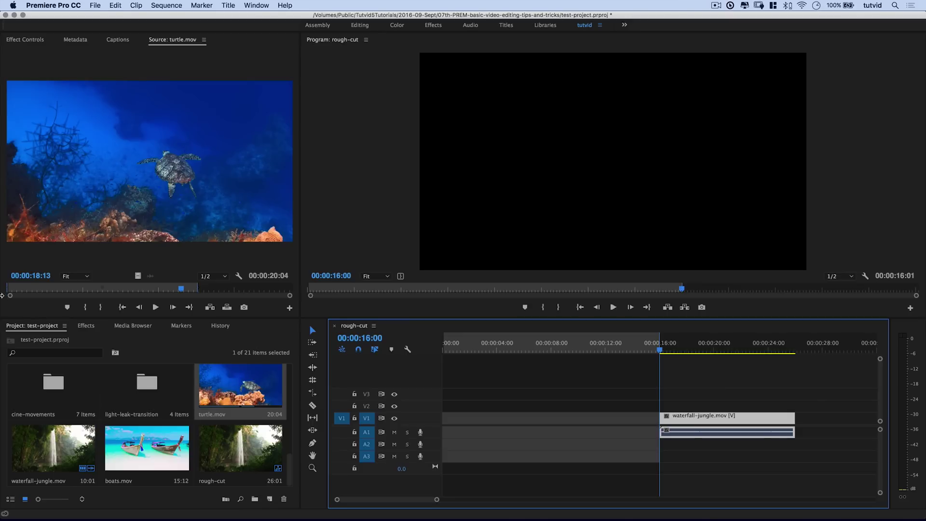
- Mark turtle.mov's source Out point at 00:00:16:00, overwrite that range into the sequence before the waterfall clip, and scrub through it
{"action": "left_click", "coordinate": [39, 276]}
{"action": "type", "text": "1"}
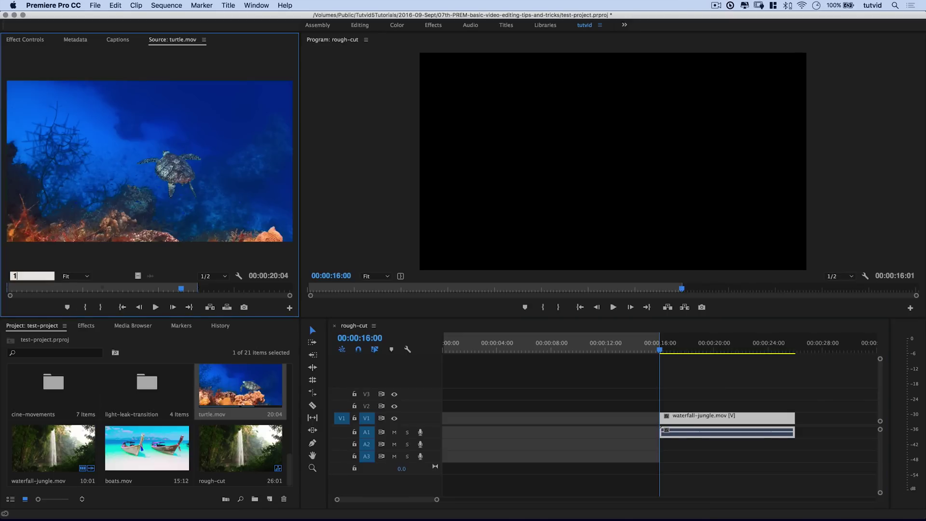
{"action": "type", "text": "6:00"}
{"action": "key", "text": "Return"}
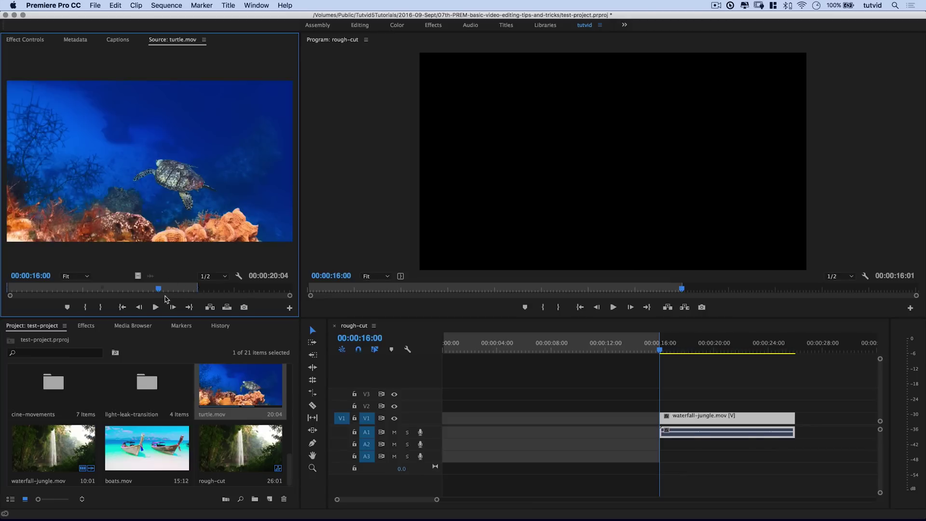
{"action": "key", "text": "o"}
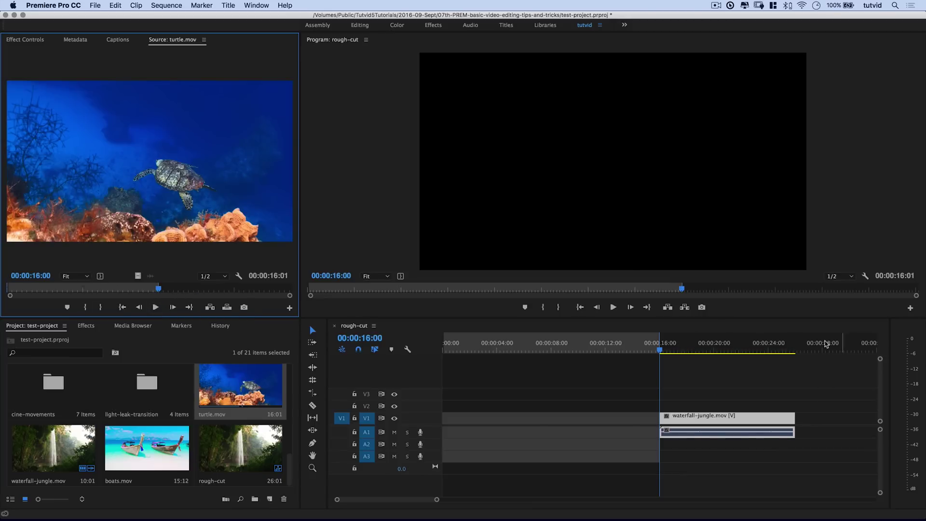
{"action": "key", "text": "."}
{"action": "left_click_drag", "start_coordinate": [660, 354], "coordinate": [584, 410]}
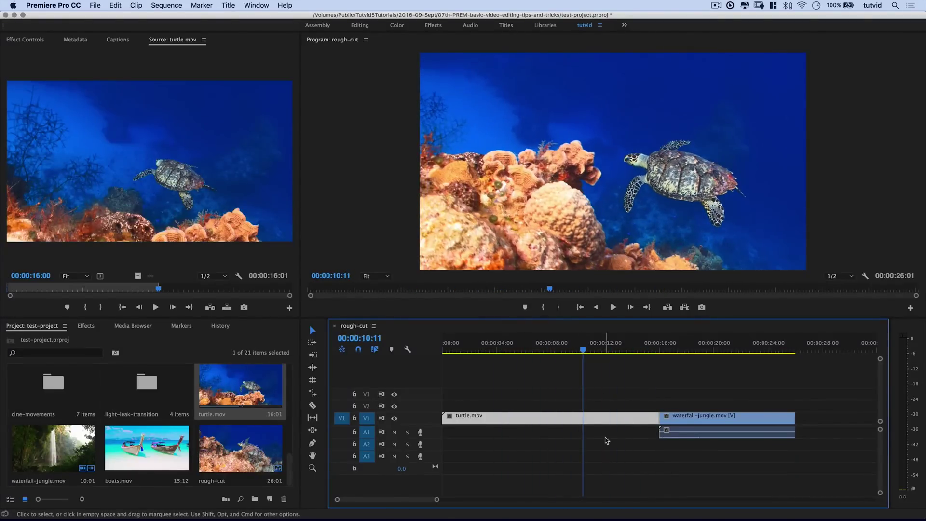
- Use the Slip tool on the turtle clip in the timeline so it starts on a later source frame, checking at 00:00:00:00
{"action": "left_click", "coordinate": [313, 418]}
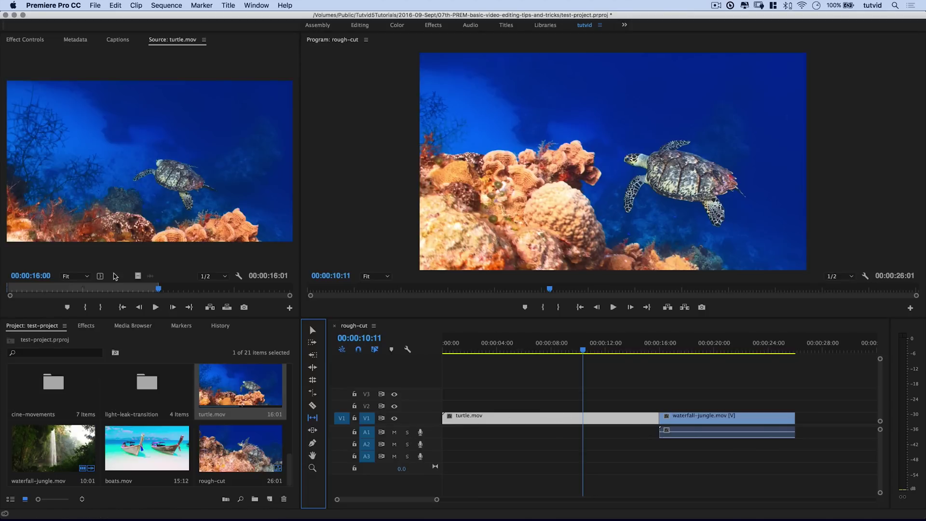
{"action": "left_click_drag", "start_coordinate": [500, 416], "coordinate": [686, 416]}
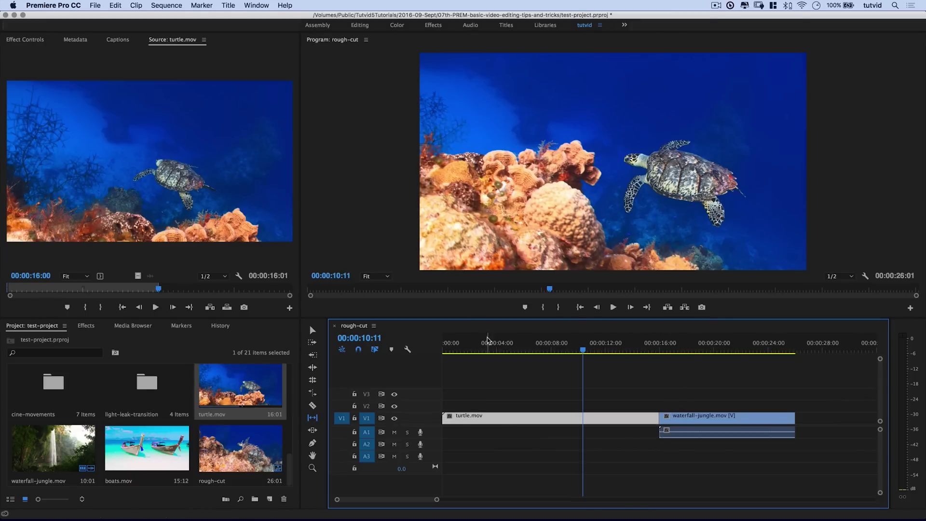
{"action": "key", "text": "Home"}
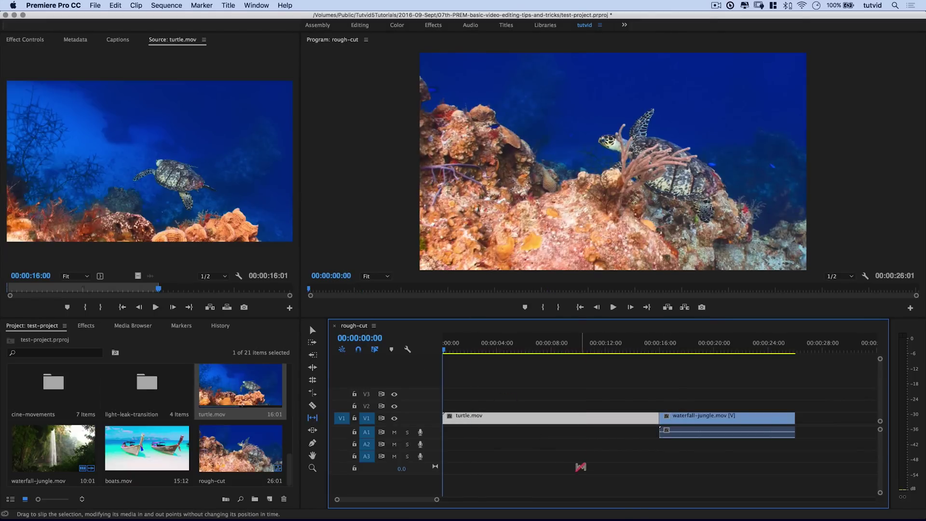
{"action": "left_click_drag", "start_coordinate": [597, 417], "coordinate": [505, 417]}
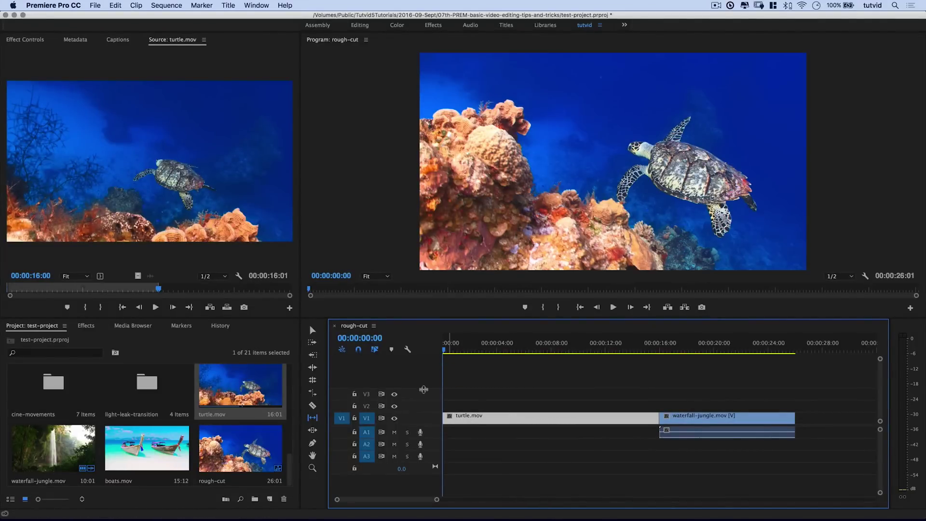
- Slip the turtle clip back to its source start and forward again, play its opening, and return the playhead to 00:00:00:00
{"action": "left_click", "coordinate": [443, 348]}
{"action": "mouse_move", "coordinate": [442, 348]}
{"action": "left_mouse_down"}
{"action": "mouse_move", "coordinate": [664, 350]}
{"action": "mouse_move", "coordinate": [443, 350]}
{"action": "left_mouse_up"}
{"action": "left_click_drag", "start_coordinate": [506, 418], "coordinate": [639, 416]}
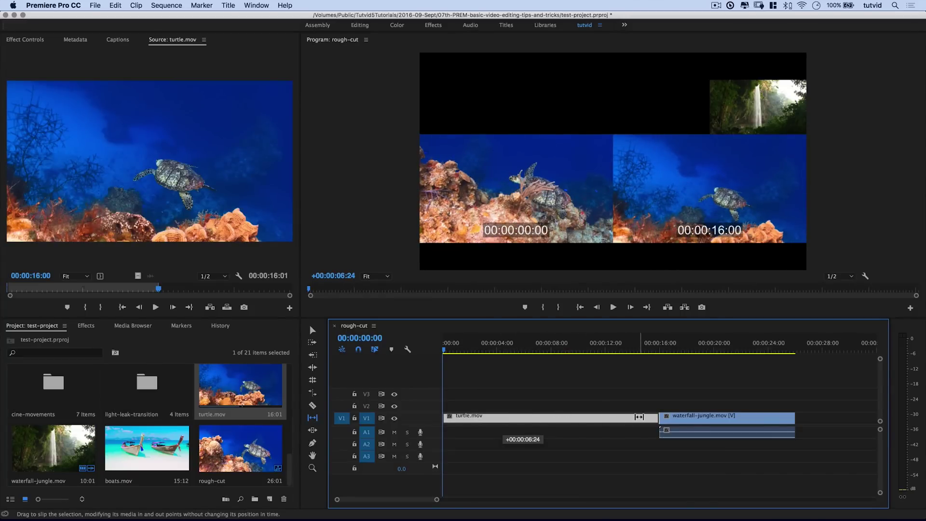
{"action": "left_click_drag", "start_coordinate": [639, 417], "coordinate": [640, 416]}
{"action": "left_click_drag", "start_coordinate": [640, 417], "coordinate": [508, 425]}
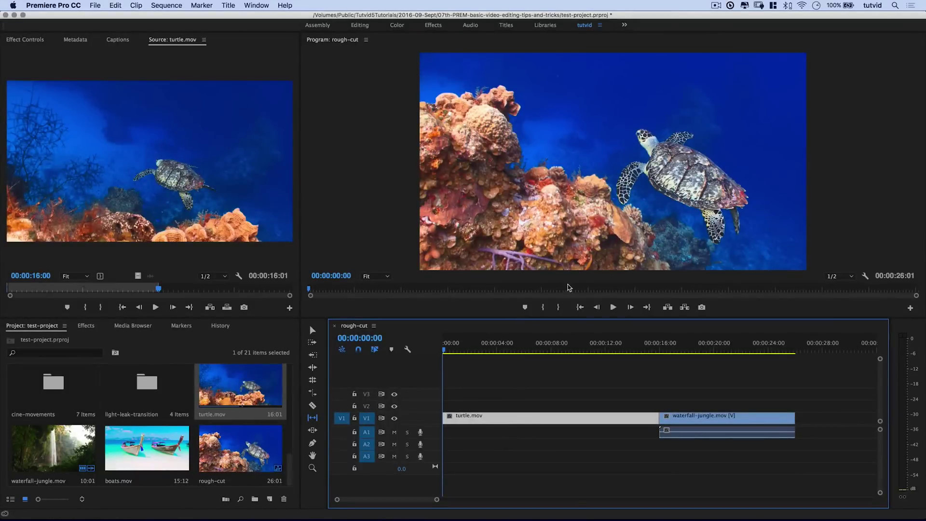
{"action": "key", "text": "space"}
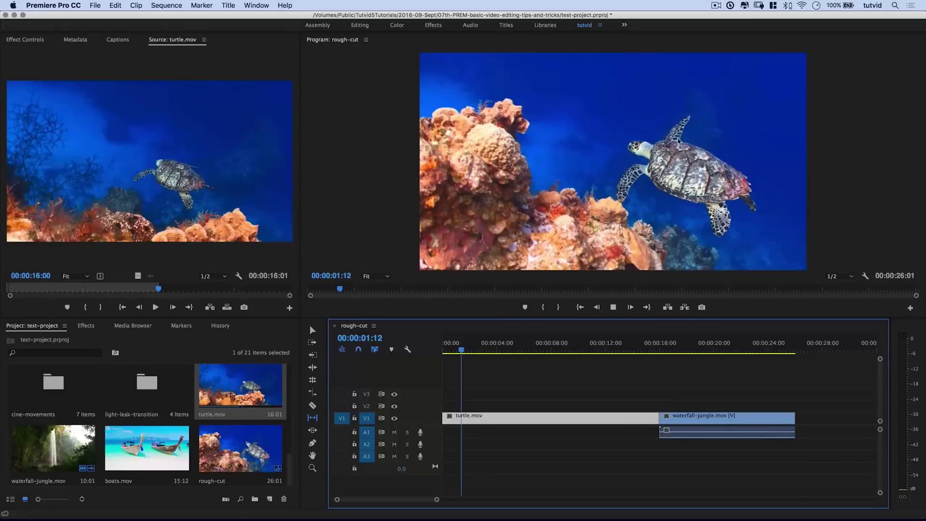
{"action": "key", "text": "space"}
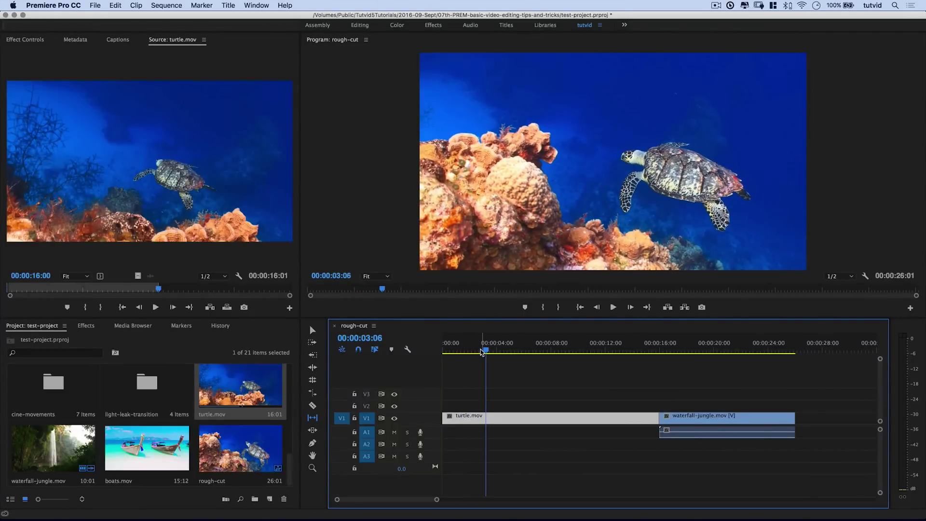
{"action": "left_click_drag", "start_coordinate": [482, 352], "coordinate": [422, 364]}
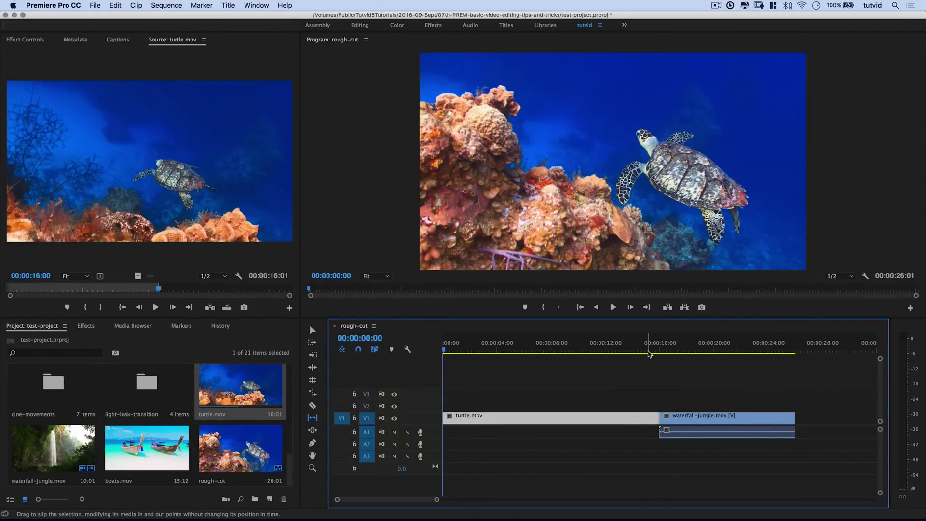
- Delete the turtle clip from the timeline with the Selection tool, and undo the deletion
{"action": "key", "text": "v"}
{"action": "left_click_drag", "start_coordinate": [606, 383], "coordinate": [583, 450]}
{"action": "key", "text": "Delete"}
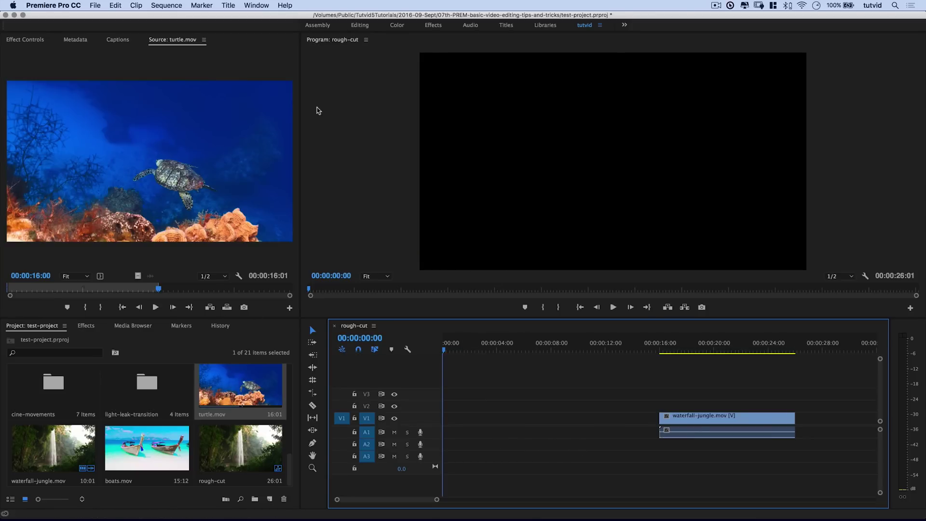
{"action": "left_click", "coordinate": [113, 5]}
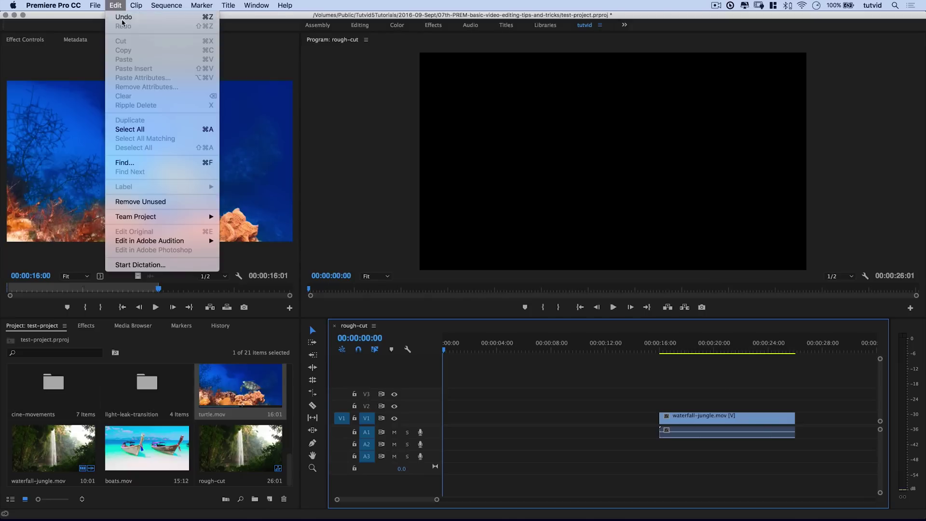
{"action": "left_click", "coordinate": [118, 18]}
- Review the turtle clip and move the sequence playhead to the cut with the waterfall clip at 00:00:16:00
{"action": "left_click", "coordinate": [554, 376]}
{"action": "key", "text": "space"}
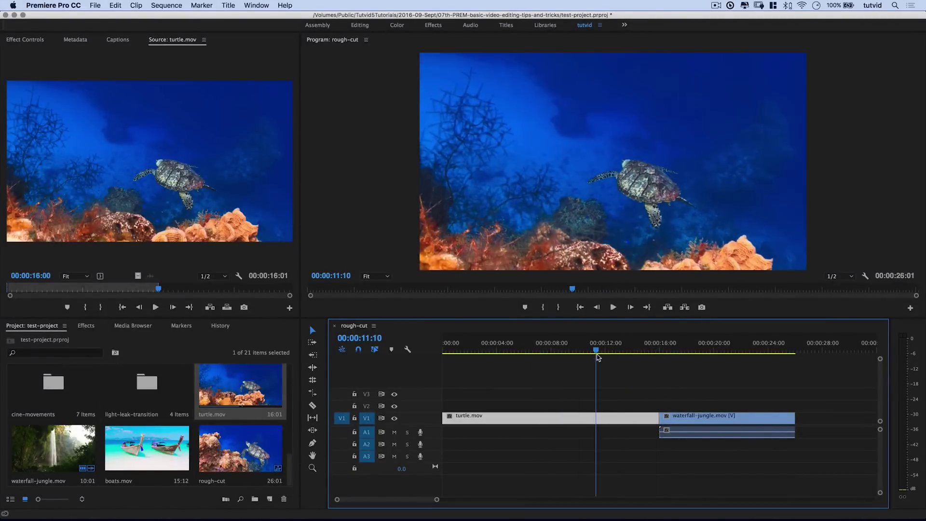
{"action": "key", "text": "Down"}
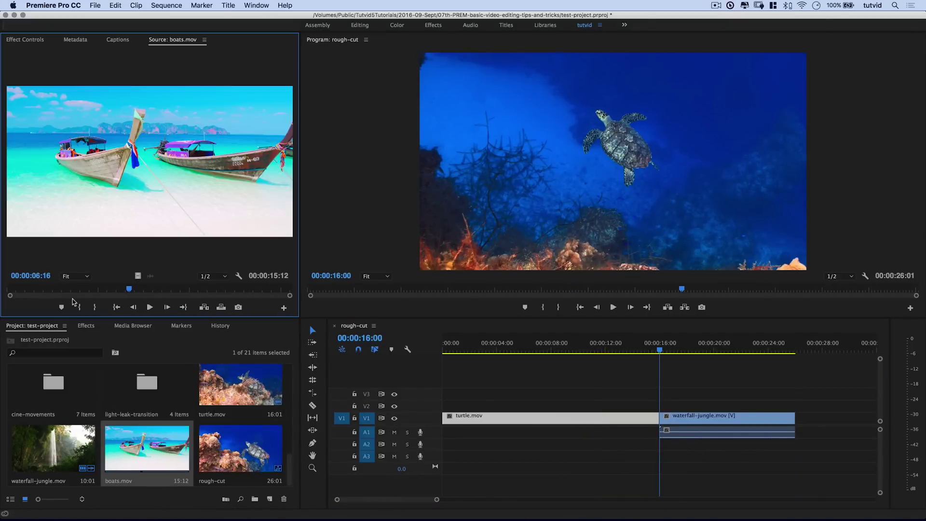
- Mark an Out point at 00:00:05:00 on the boats clip in the Source monitor and return its playhead to the start
{"action": "left_click_drag", "start_coordinate": [68, 292], "coordinate": [10, 294]}
{"action": "left_click", "coordinate": [36, 276]}
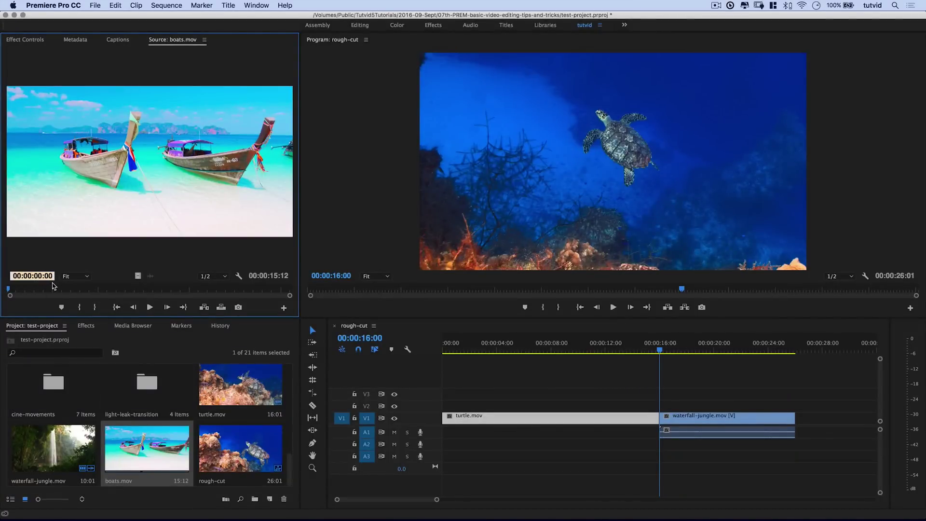
{"action": "type", "text": "5:00"}
{"action": "key", "text": "Return"}
{"action": "key", "text": "o"}
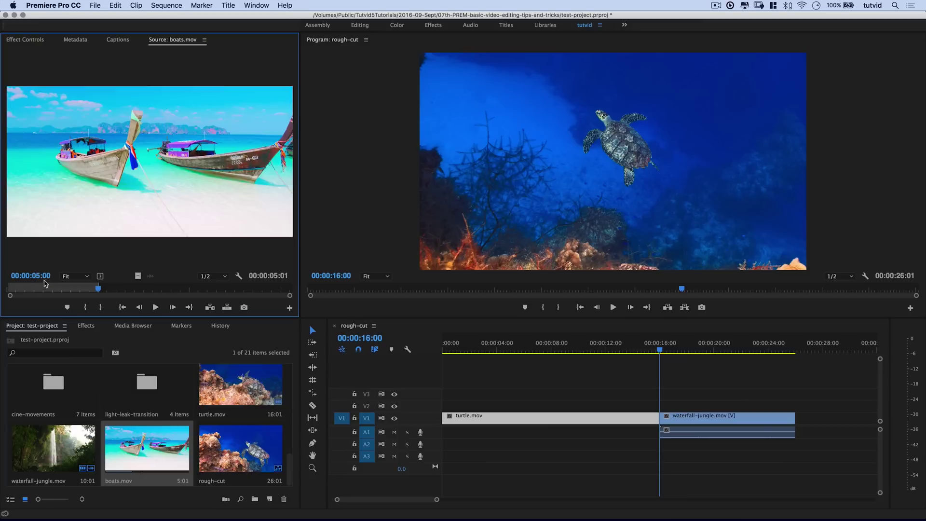
{"action": "left_click_drag", "start_coordinate": [45, 289], "coordinate": [2, 296]}
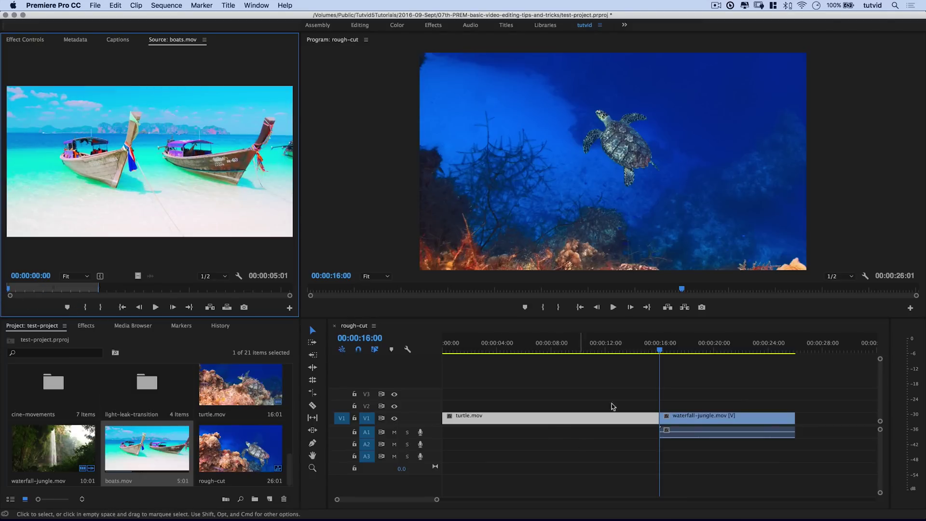
- Overwrite the boats clip into the sequence at 00:00:16:00 over the start of the waterfall clip, and undo the overwrite
{"action": "left_click", "coordinate": [661, 352]}
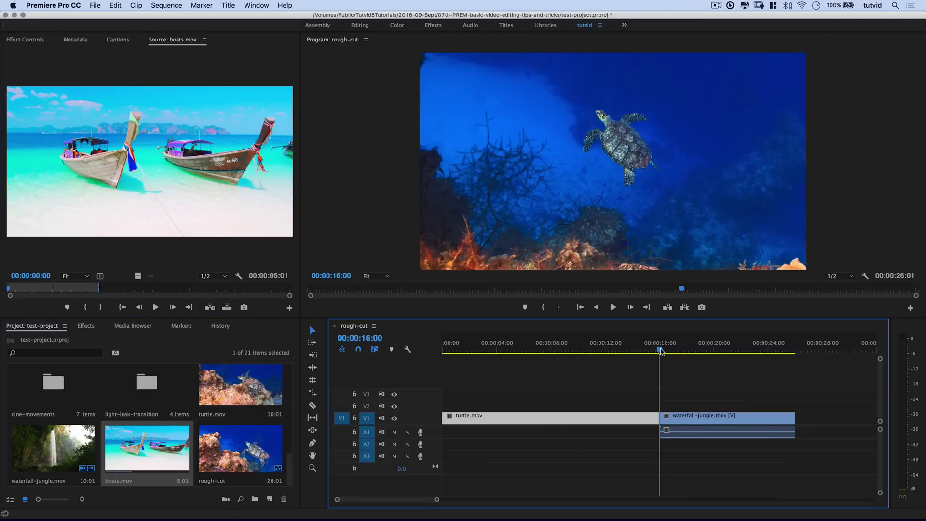
{"action": "key", "text": "period"}
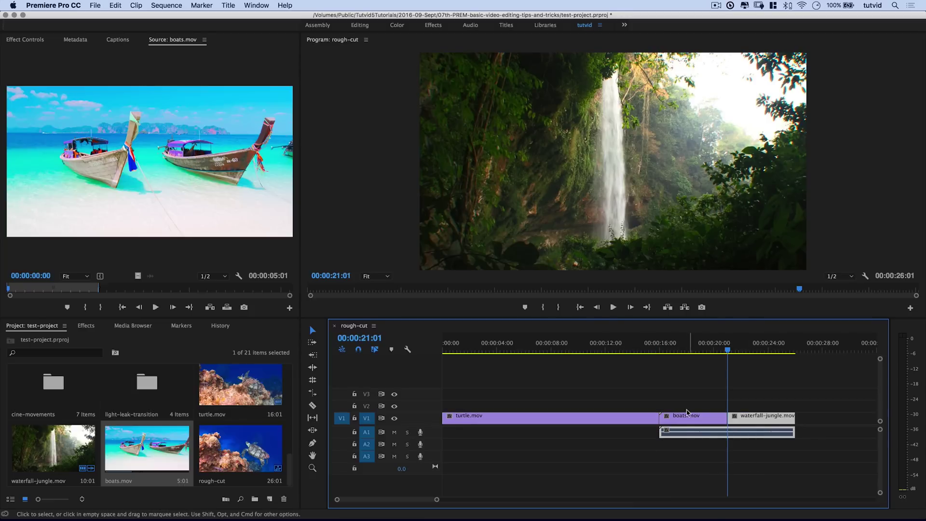
{"action": "key", "text": "super+z"}
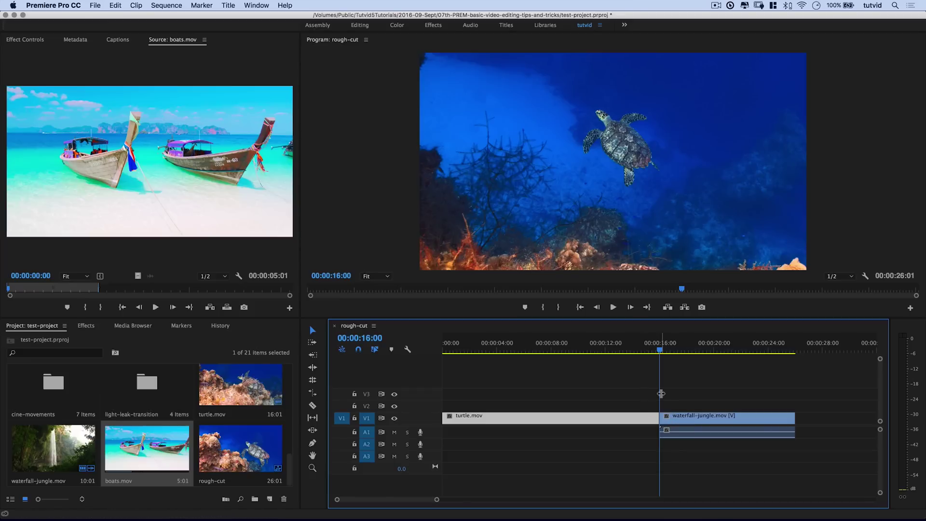
- Insert the boats clip between the turtle and waterfall clips, play the sequence around the cut, and undo the insert
{"action": "key", "text": "comma"}
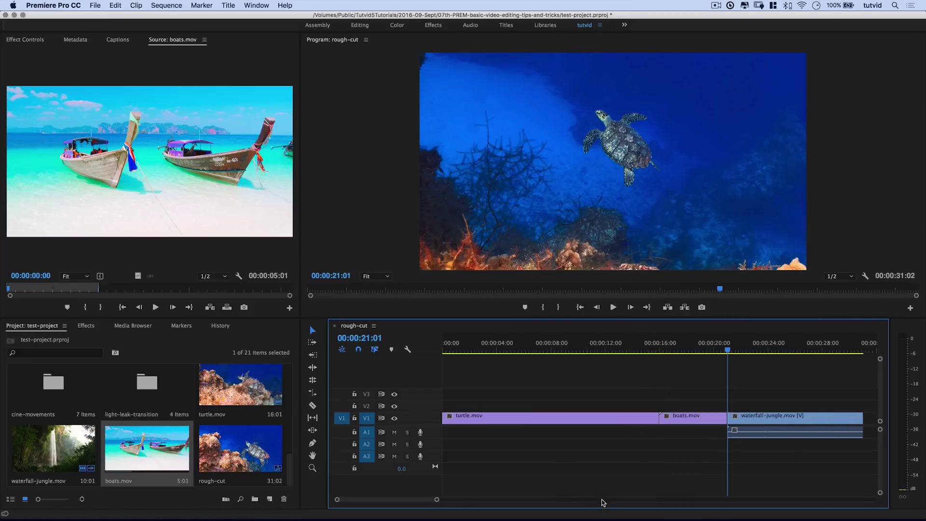
{"action": "key", "text": "space"}
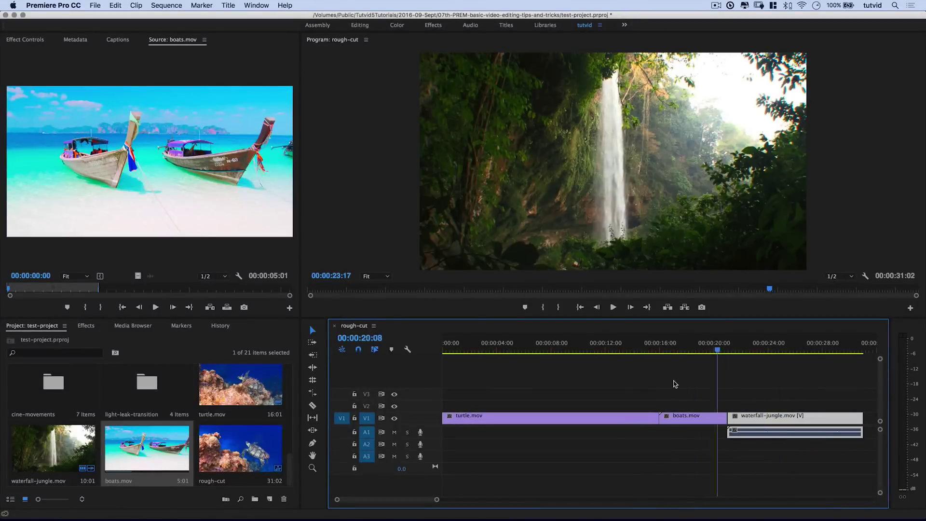
{"action": "key", "text": "super+z"}
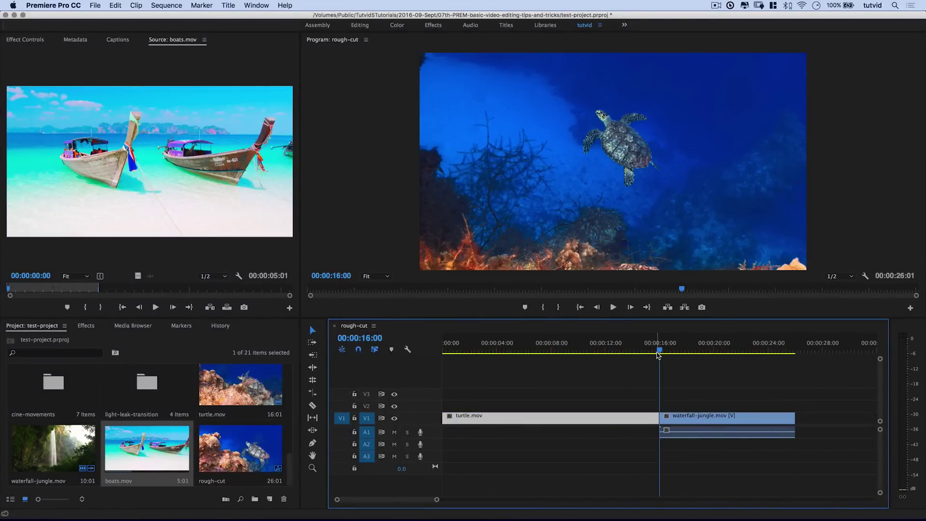
- Mark a sequence In point at 00:00:16:00 and insert the boats clip there, ahead of the waterfall clip
{"action": "key", "text": "i"}
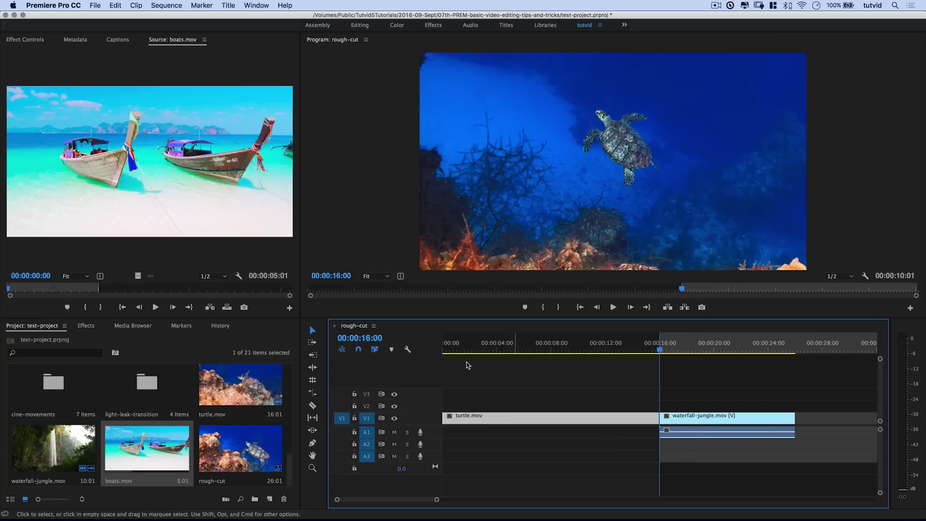
{"action": "key", "text": "comma"}
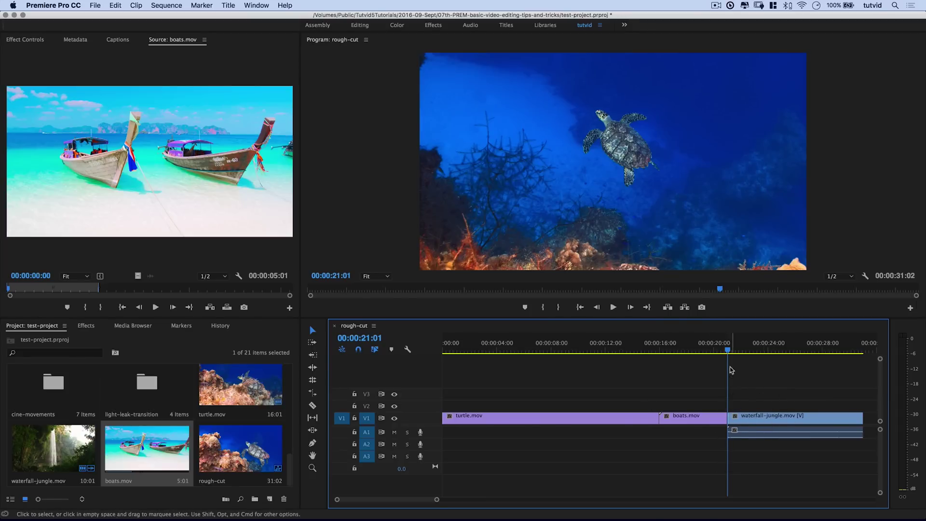
{"action": "left_click_drag", "start_coordinate": [693, 359], "coordinate": [640, 360]}
- Mark a sequence range in the empty area after the waterfall clip, with In at 00:00:36:00 and Out at 00:00:42:00
{"action": "left_click_drag", "start_coordinate": [388, 499], "coordinate": [424, 500]}
{"action": "left_click", "coordinate": [580, 349]}
{"action": "left_click", "coordinate": [581, 351]}
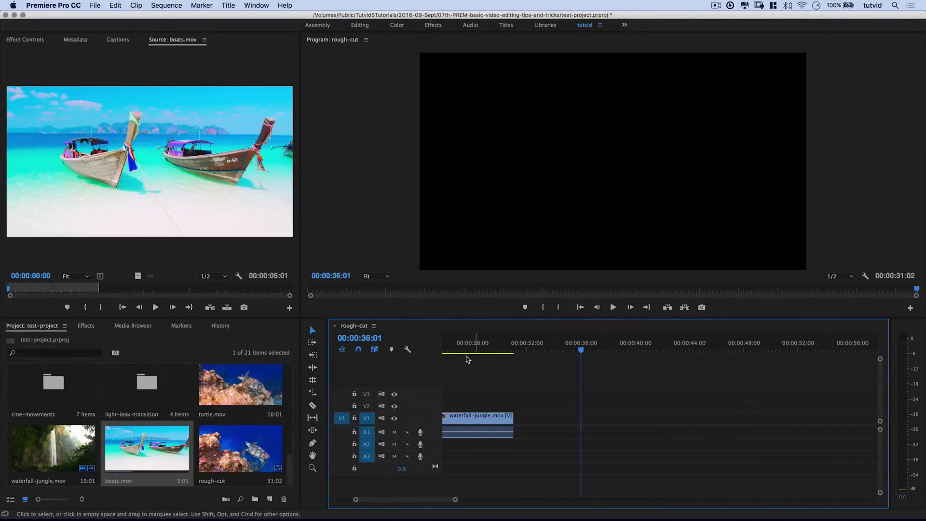
{"action": "left_click", "coordinate": [359, 338]}
{"action": "type", "text": "3600"}
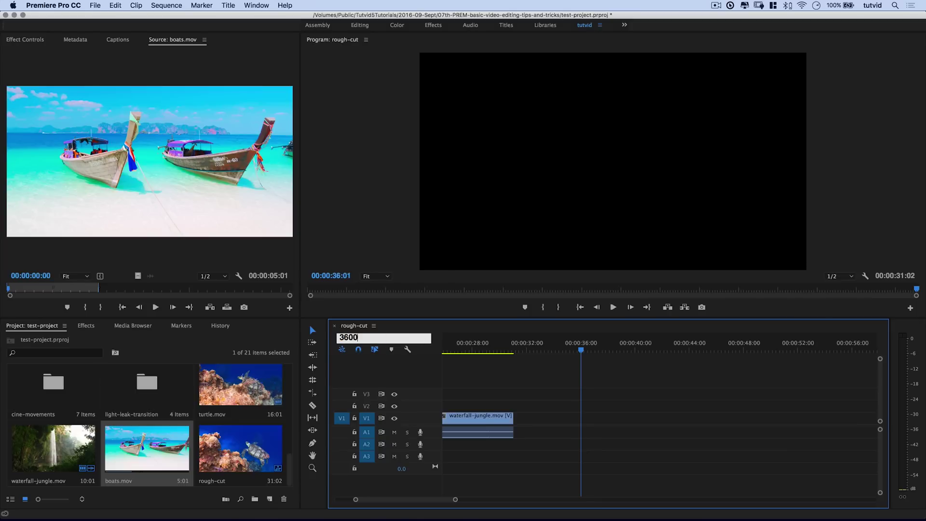
{"action": "key", "text": "Return"}
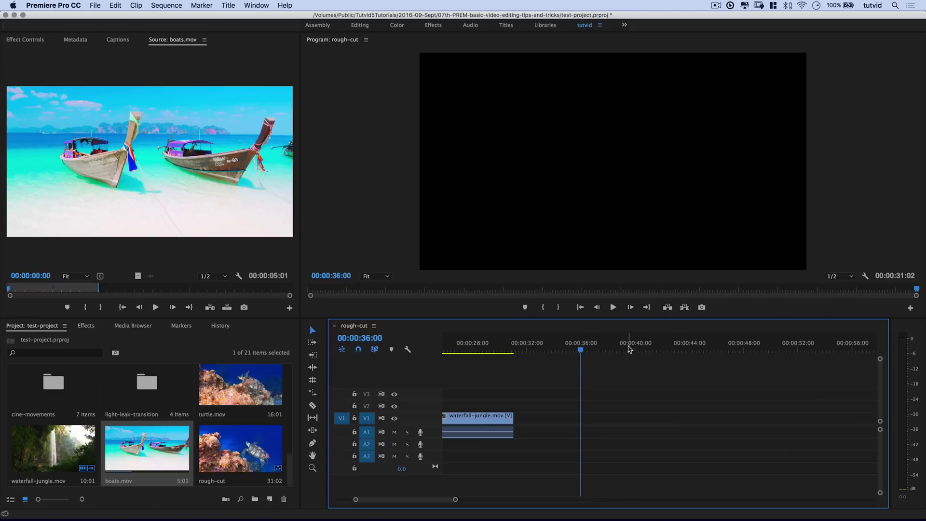
{"action": "key", "text": "i"}
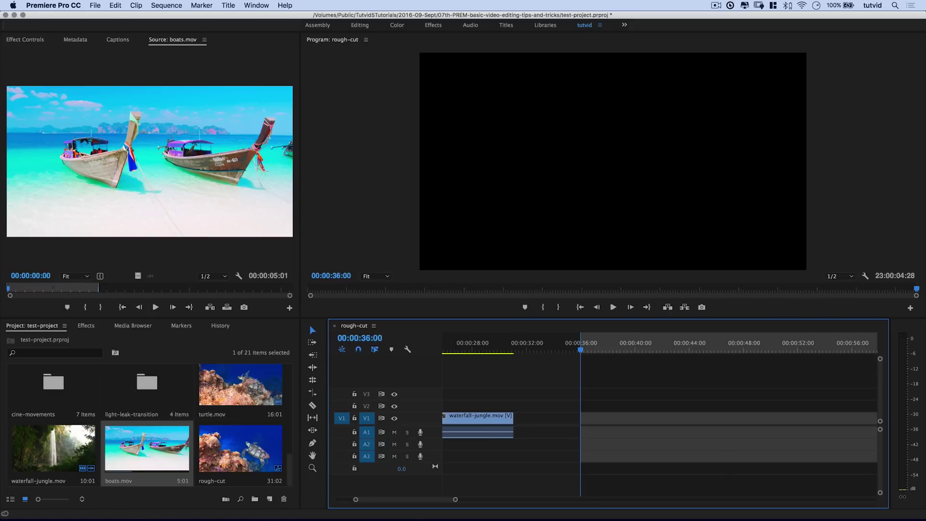
{"action": "left_click", "coordinate": [360, 337]}
{"action": "type", "text": "42"}
{"action": "key", "text": "Return"}
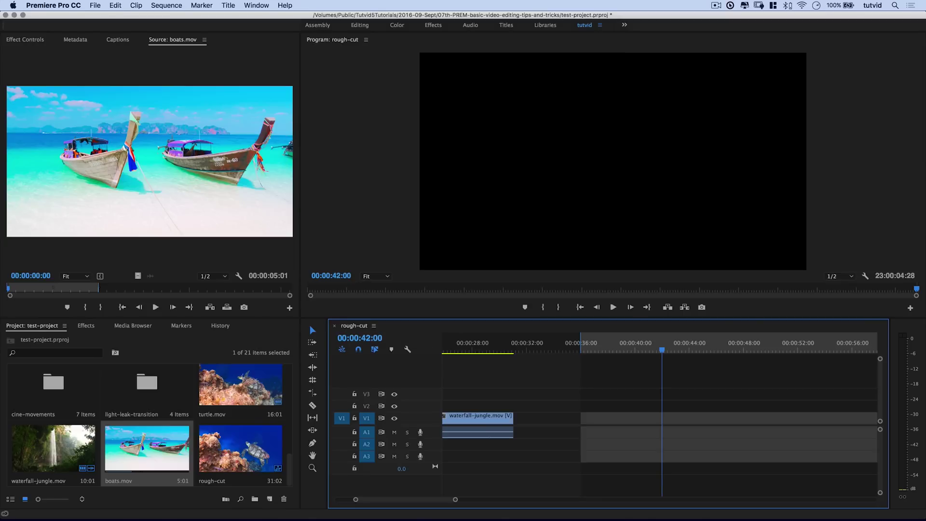
{"action": "key", "text": "o"}
- Try to overwrite the boats clip into the marked sequence range, and cancel at the Fit Clip options
{"action": "left_click", "coordinate": [174, 177]}
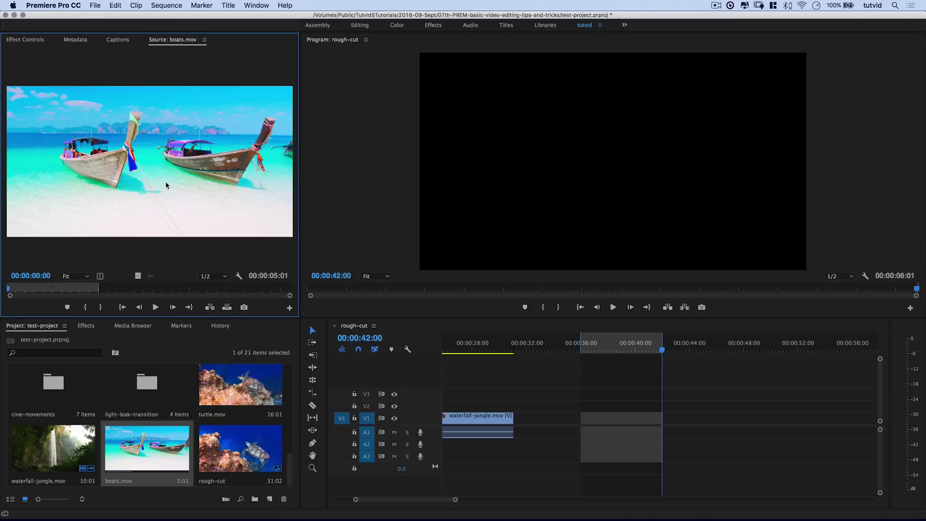
{"action": "key", "text": "period"}
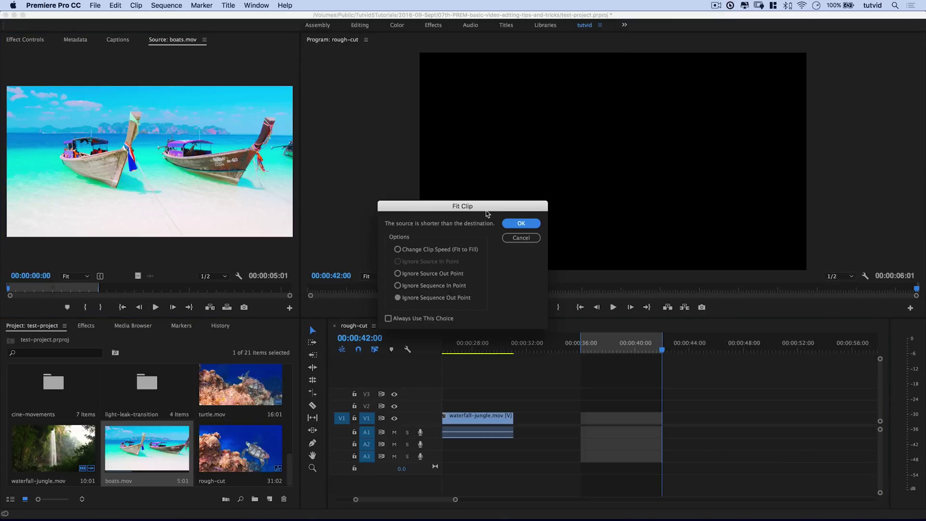
{"action": "left_click_drag", "start_coordinate": [487, 213], "coordinate": [404, 164]}
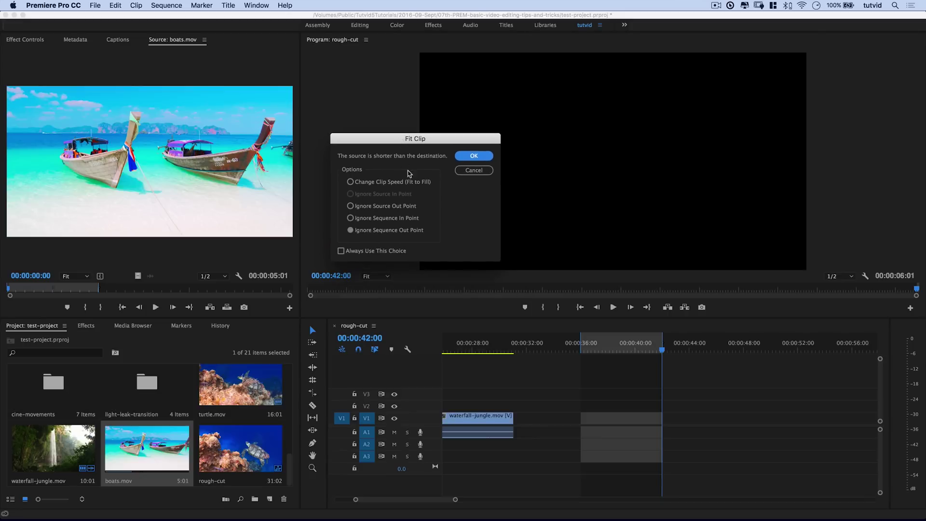
{"action": "left_click", "coordinate": [473, 170]}
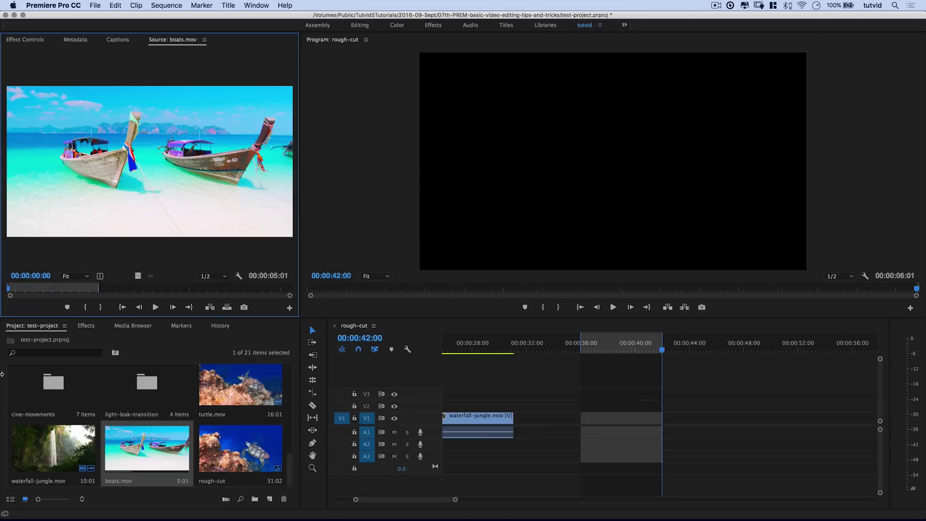
- Extend the boats source range to 00:00:12:00, overwrite it into the sequence with Ignore Sequence Out Point, and undo the overwrite
{"action": "left_click_drag", "start_coordinate": [99, 288], "coordinate": [228, 290]}
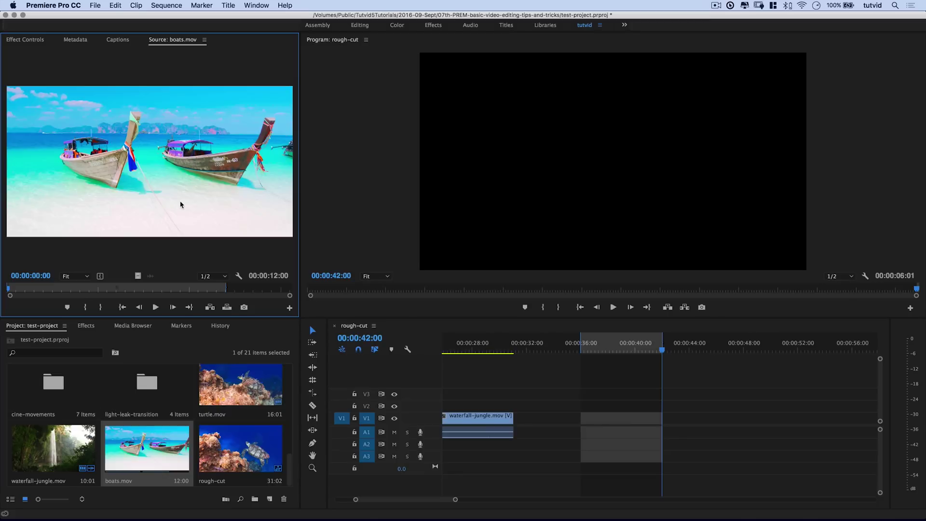
{"action": "key", "text": "period"}
{"action": "left_click", "coordinate": [424, 253]}
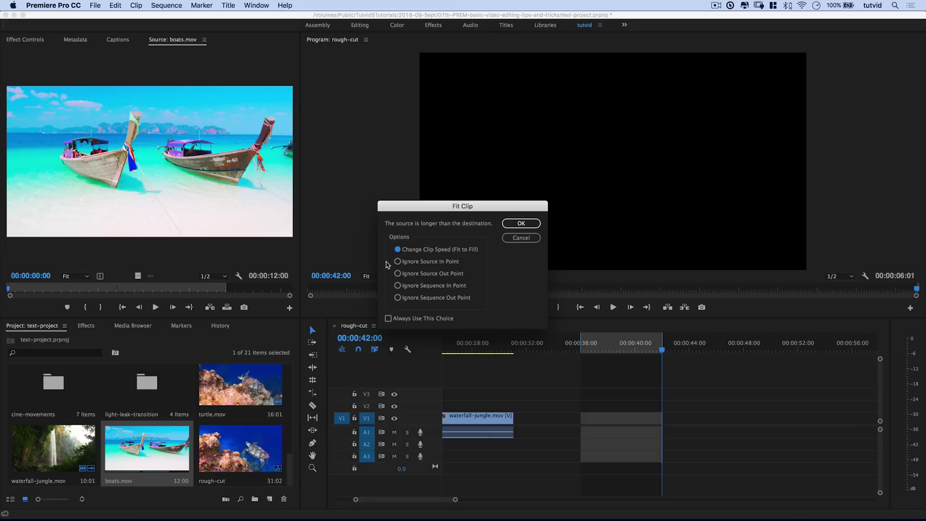
{"action": "left_click", "coordinate": [408, 298]}
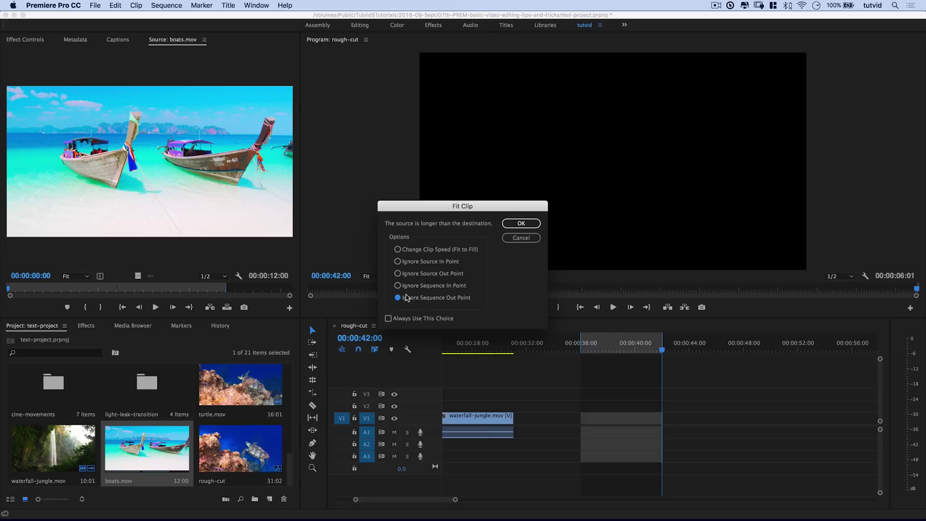
{"action": "left_click", "coordinate": [535, 222]}
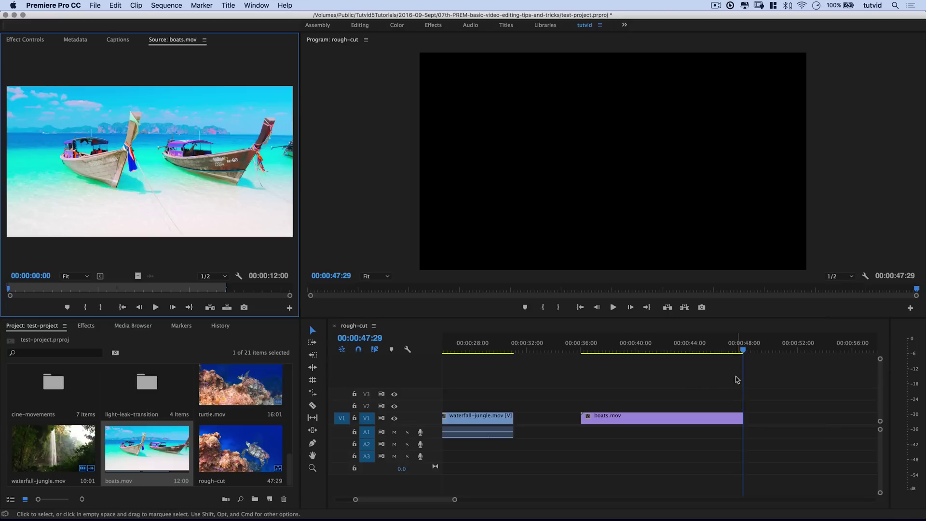
{"action": "key", "text": "super+z"}
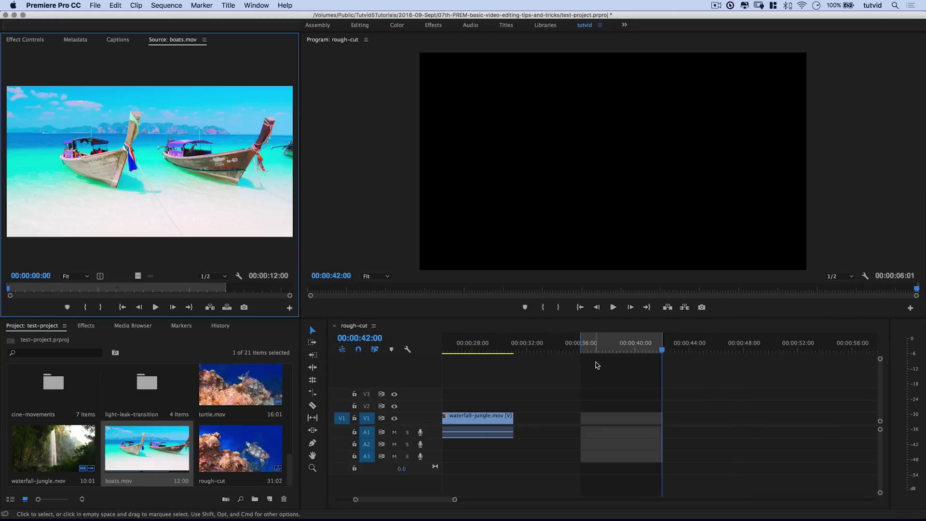
- Overwrite the boats clip into the marked sequence range using the Change Clip Speed (Fit to Fill) option
{"action": "key", "text": "."}
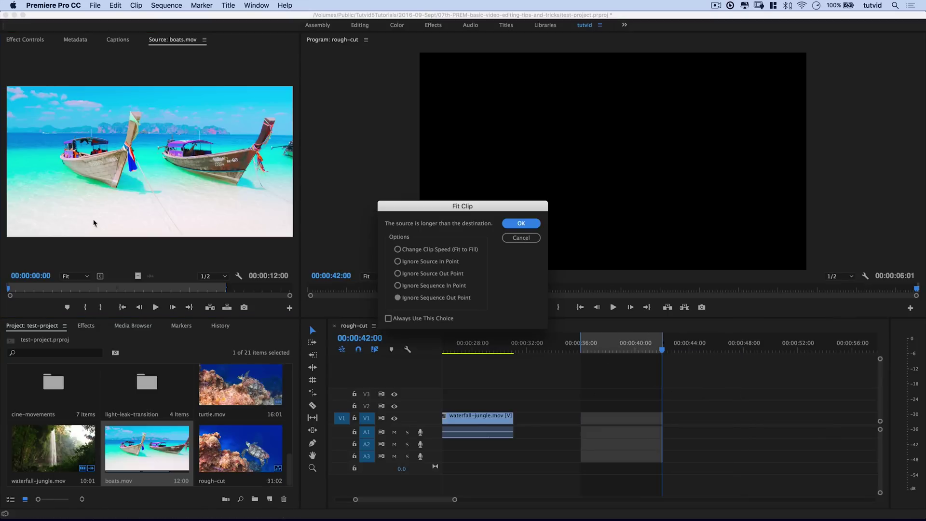
{"action": "left_click", "coordinate": [462, 251]}
{"action": "left_click_drag", "start_coordinate": [478, 208], "coordinate": [420, 133]}
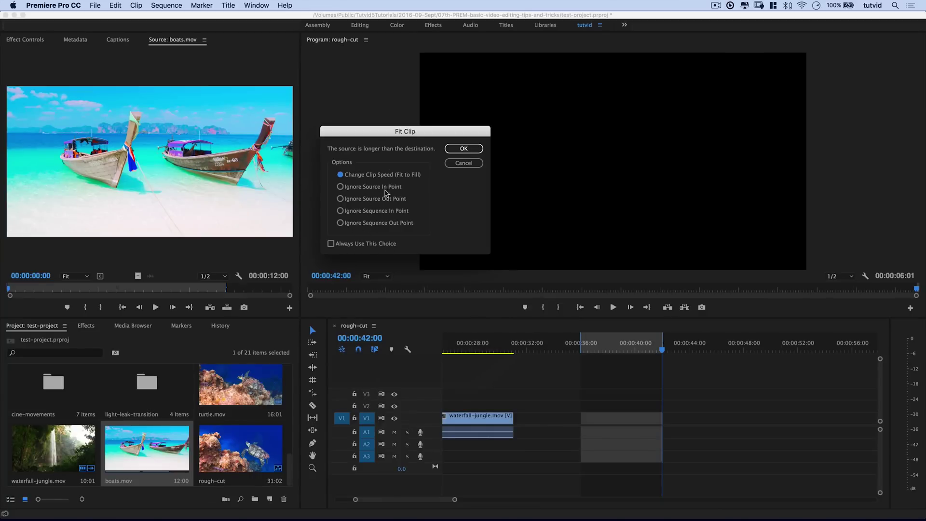
{"action": "left_click_drag", "start_coordinate": [418, 135], "coordinate": [416, 140]}
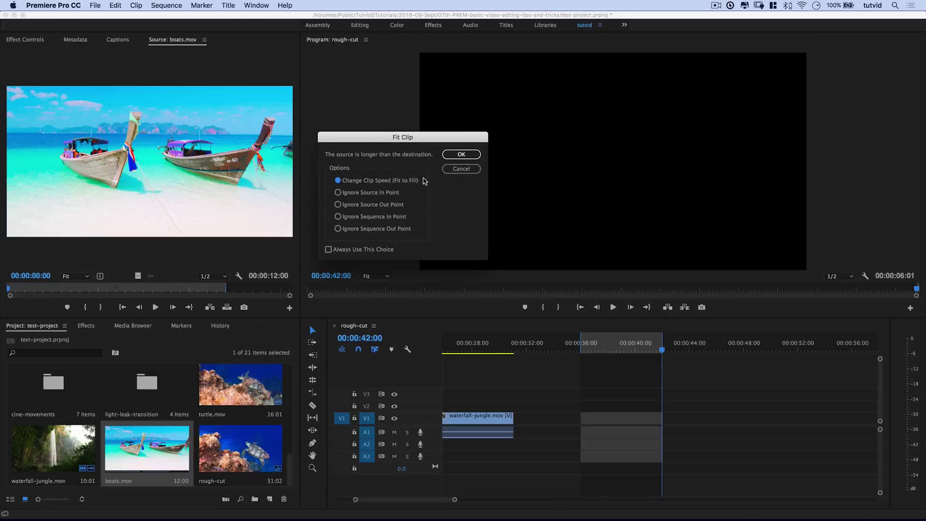
{"action": "left_click", "coordinate": [460, 154]}
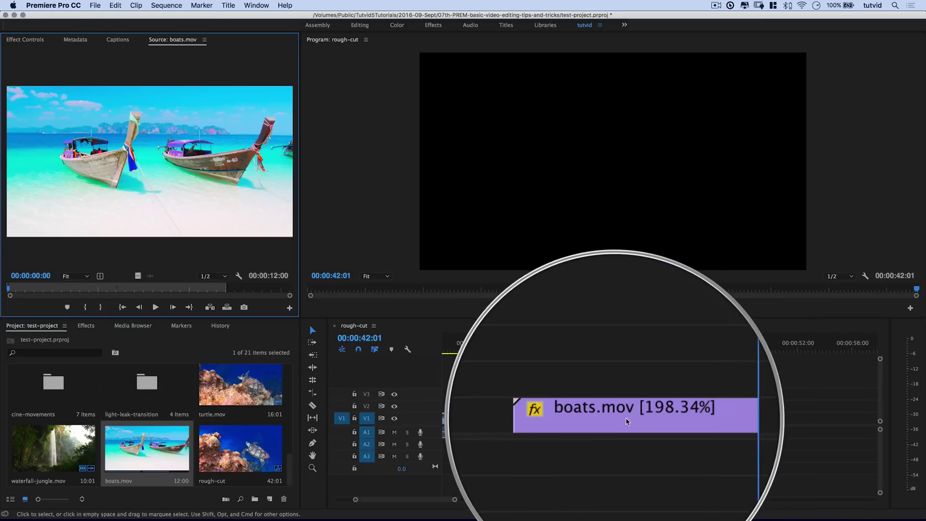
- Scale the sped-up boats clip to the frame size and play it from its start in the sequence
{"action": "left_click", "coordinate": [636, 419]}
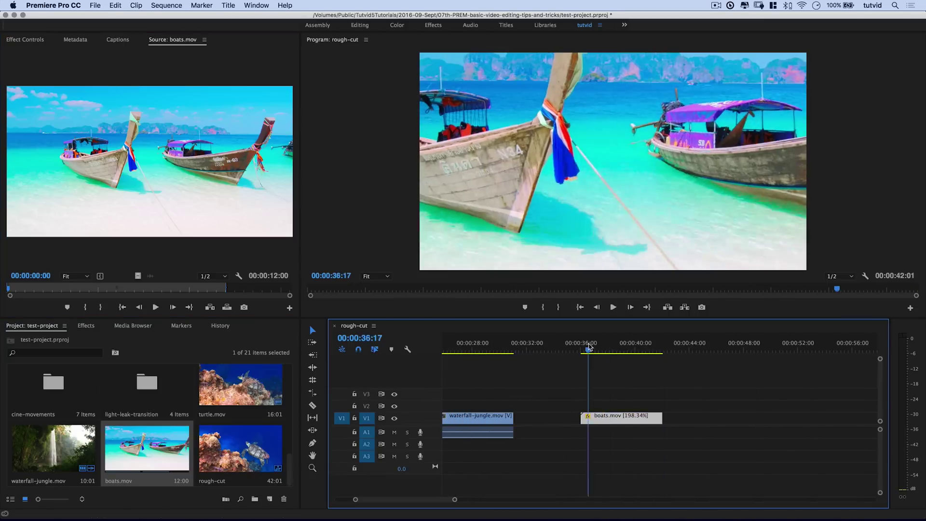
{"action": "right_click", "coordinate": [613, 419]}
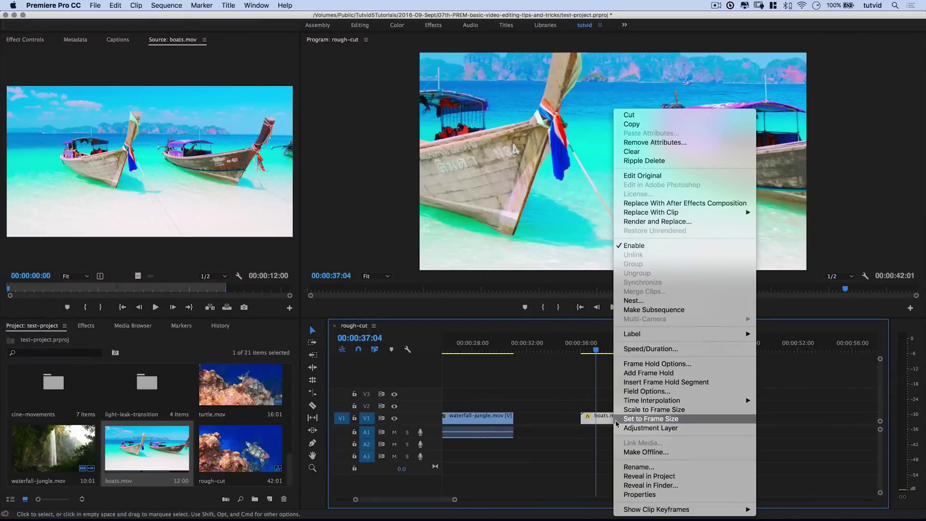
{"action": "left_click", "coordinate": [666, 409]}
{"action": "left_click", "coordinate": [579, 351]}
{"action": "key", "text": "space"}
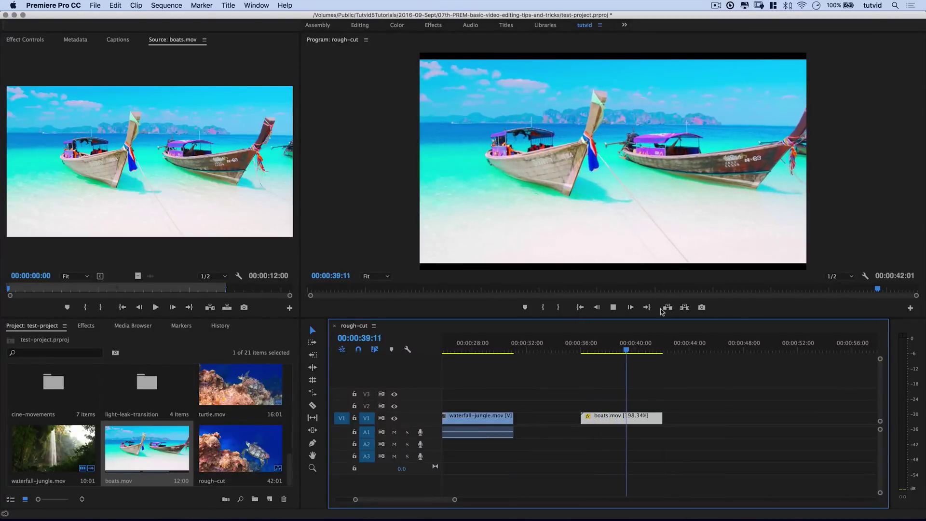
{"action": "key", "text": "space"}
- Check the Speed/Duration settings of the turtle clip at the start of the sequence
{"action": "left_click_drag", "start_coordinate": [417, 499], "coordinate": [398, 506]}
{"action": "left_click", "coordinate": [530, 420]}
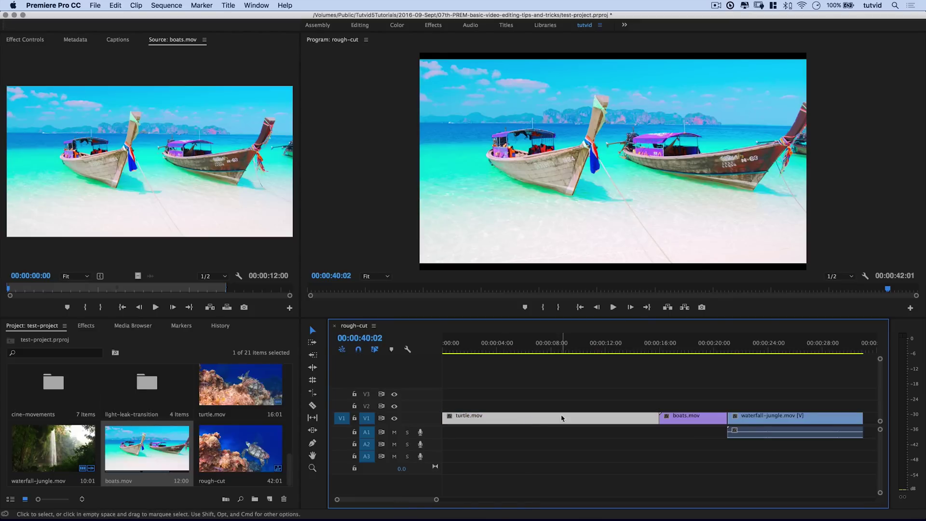
{"action": "right_click", "coordinate": [563, 420]}
{"action": "left_click", "coordinate": [618, 349]}
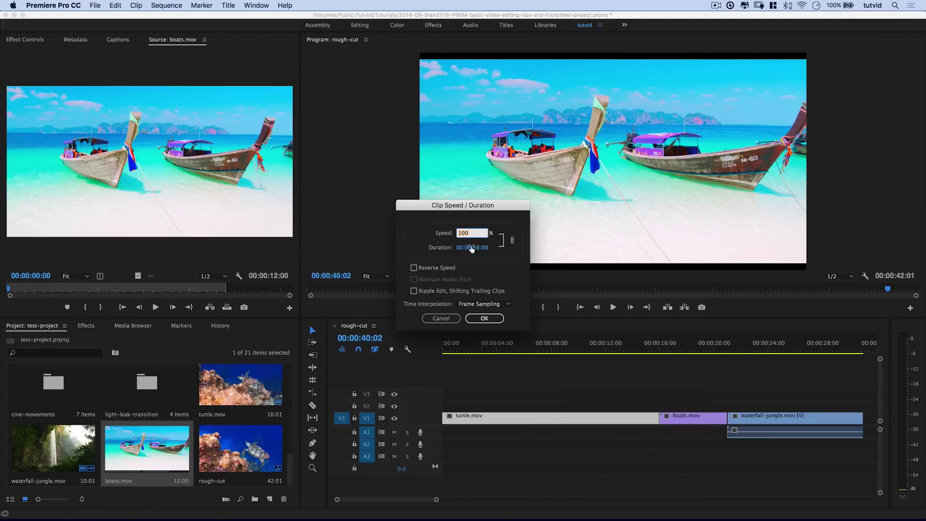
{"action": "left_click", "coordinate": [485, 318]}
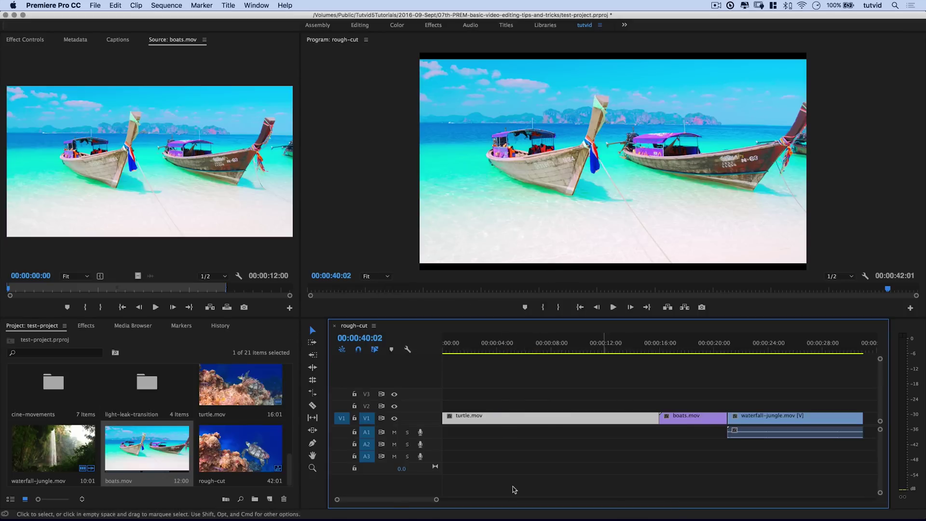
- Delete the sped-up boats clip at the end of the sequence and return the playhead to 00:00:00:00
{"action": "left_click_drag", "start_coordinate": [405, 502], "coordinate": [431, 502]}
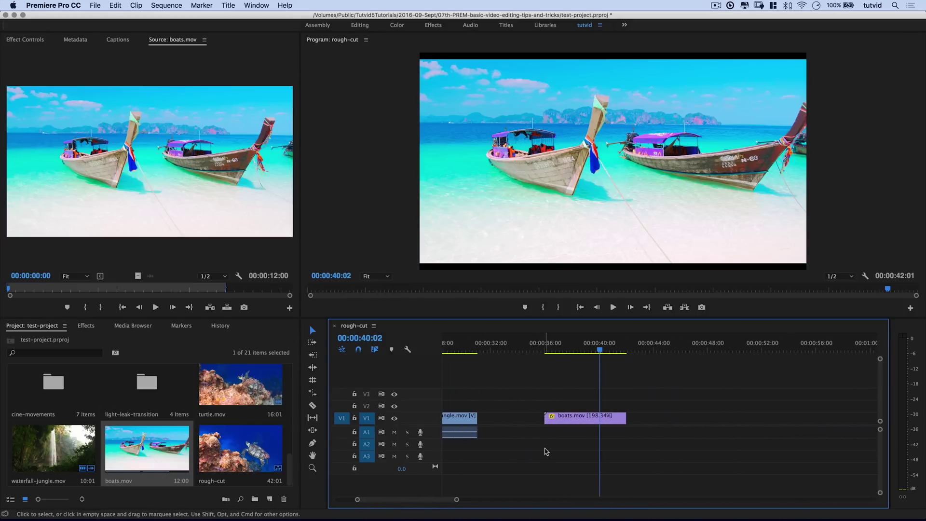
{"action": "left_click", "coordinate": [609, 416]}
{"action": "mouse_move", "coordinate": [586, 348]}
{"action": "left_mouse_down"}
{"action": "mouse_move", "coordinate": [554, 350]}
{"action": "mouse_move", "coordinate": [573, 357]}
{"action": "left_mouse_up"}
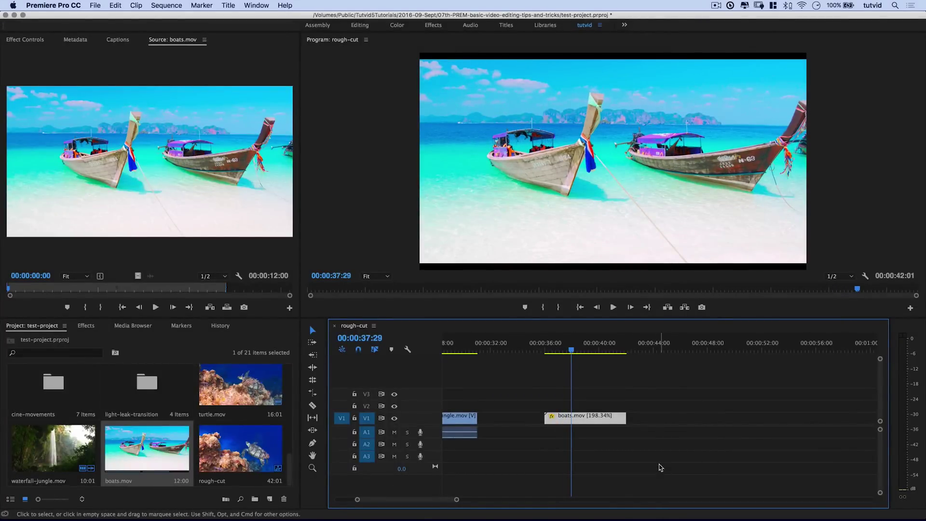
{"action": "key", "text": "Delete"}
{"action": "mouse_move", "coordinate": [538, 350]}
{"action": "left_mouse_down"}
{"action": "mouse_move", "coordinate": [524, 350]}
{"action": "mouse_move", "coordinate": [542, 354]}
{"action": "left_mouse_up"}
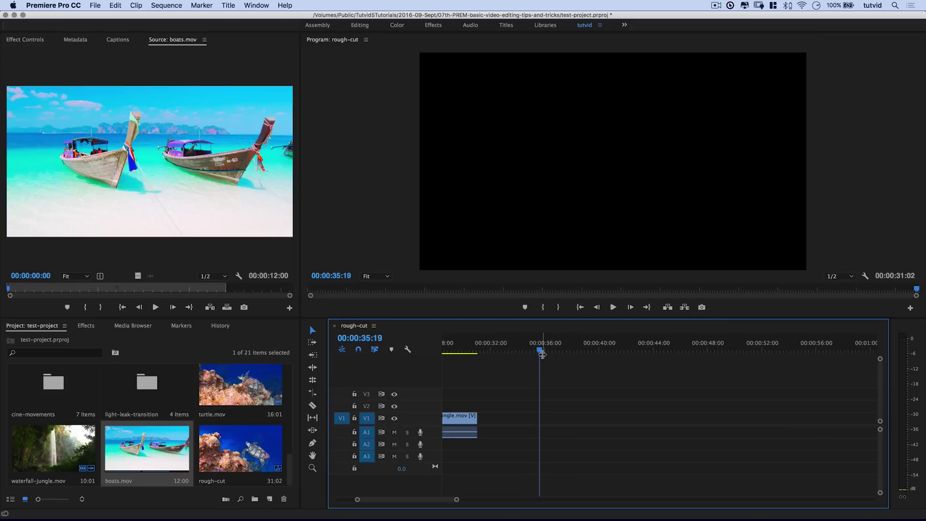
{"action": "left_click", "coordinate": [498, 351]}
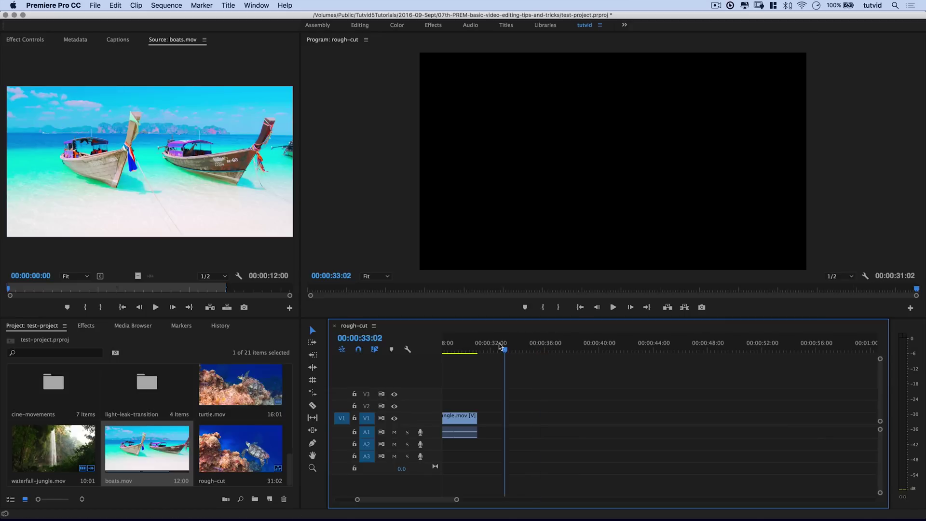
{"action": "key", "text": "minus"}
{"action": "left_click_drag", "start_coordinate": [512, 351], "coordinate": [422, 358]}
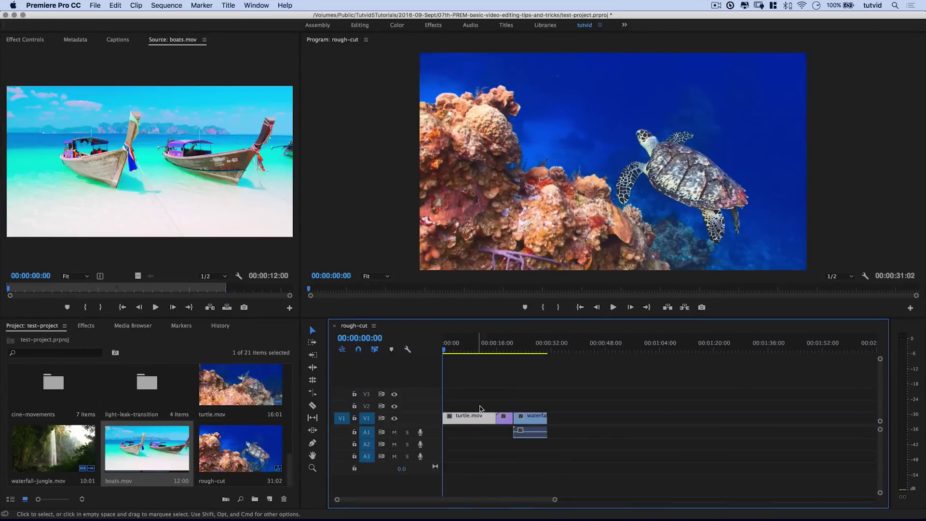